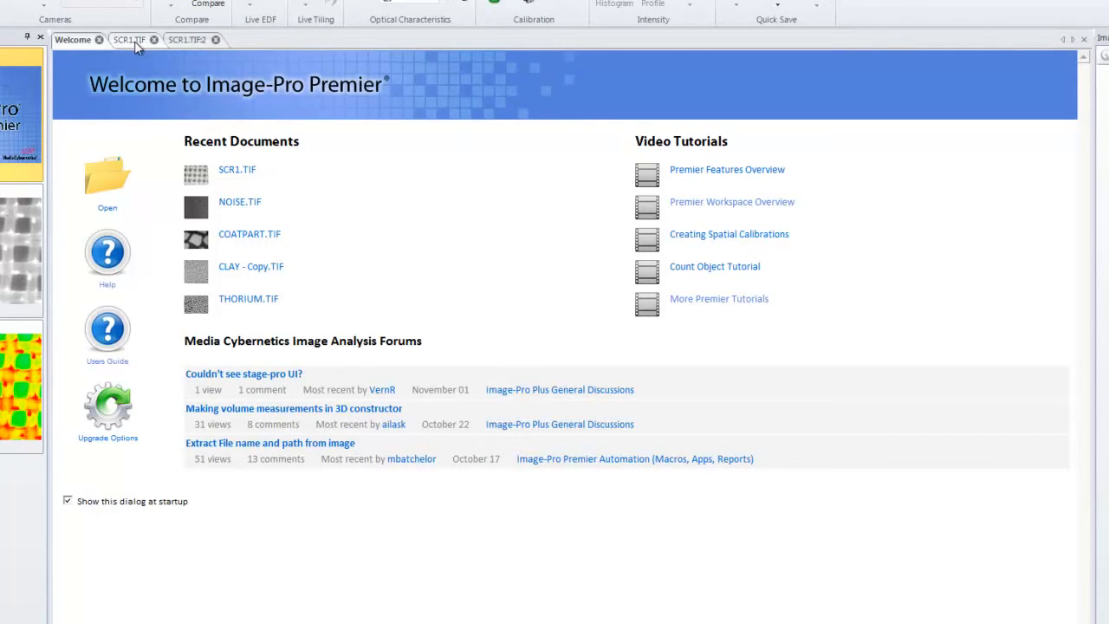
Step: Bring up SCR1.TIF, view its color-mapped counterpart SCR1.TIF:2 for comparison, and return to the grayscale SCR1.TIF
left_click(134, 40)
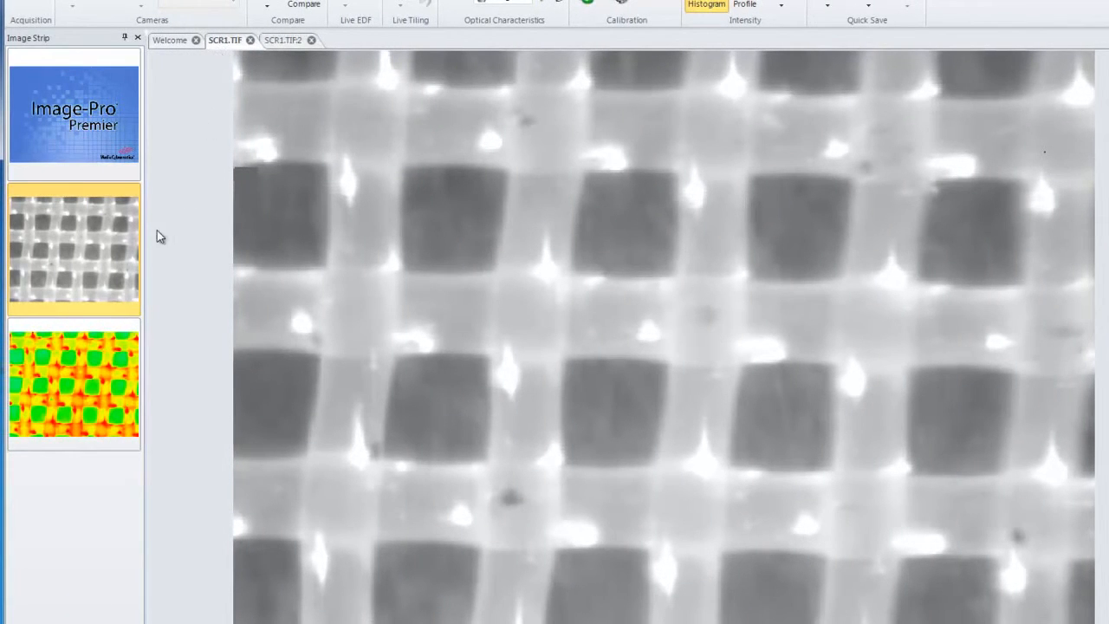
mouse_move(95, 255)
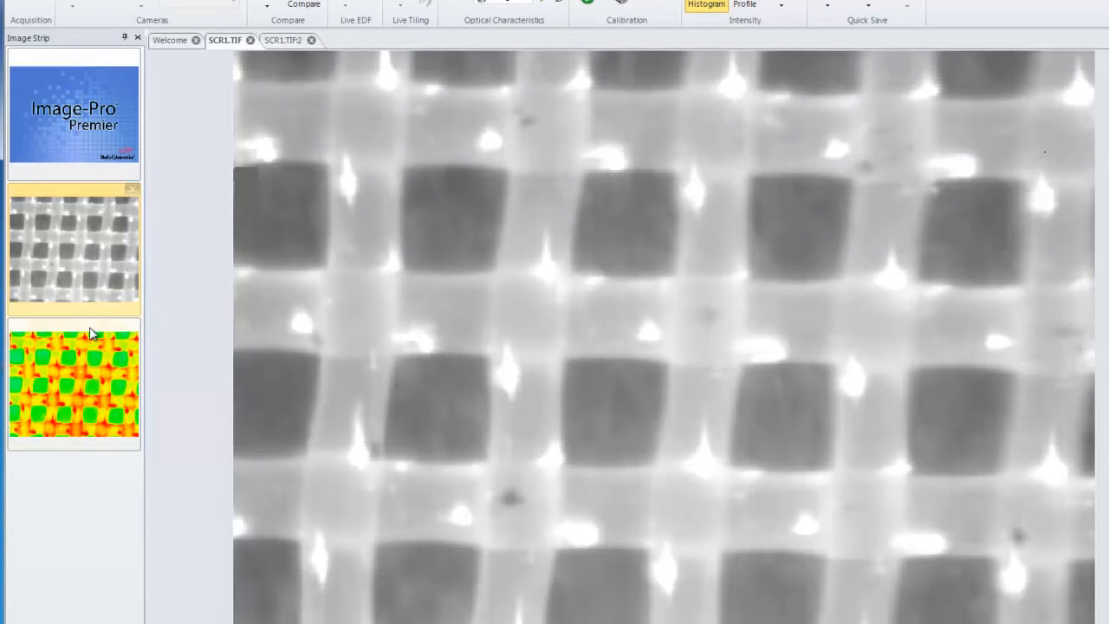
mouse_move(89, 379)
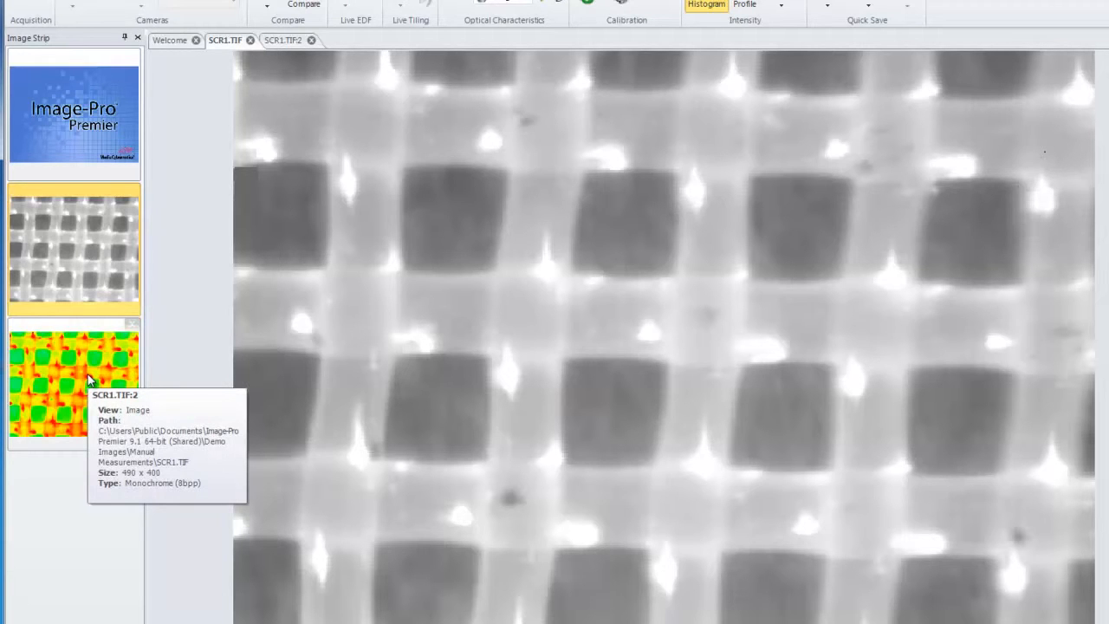
left_click(85, 274)
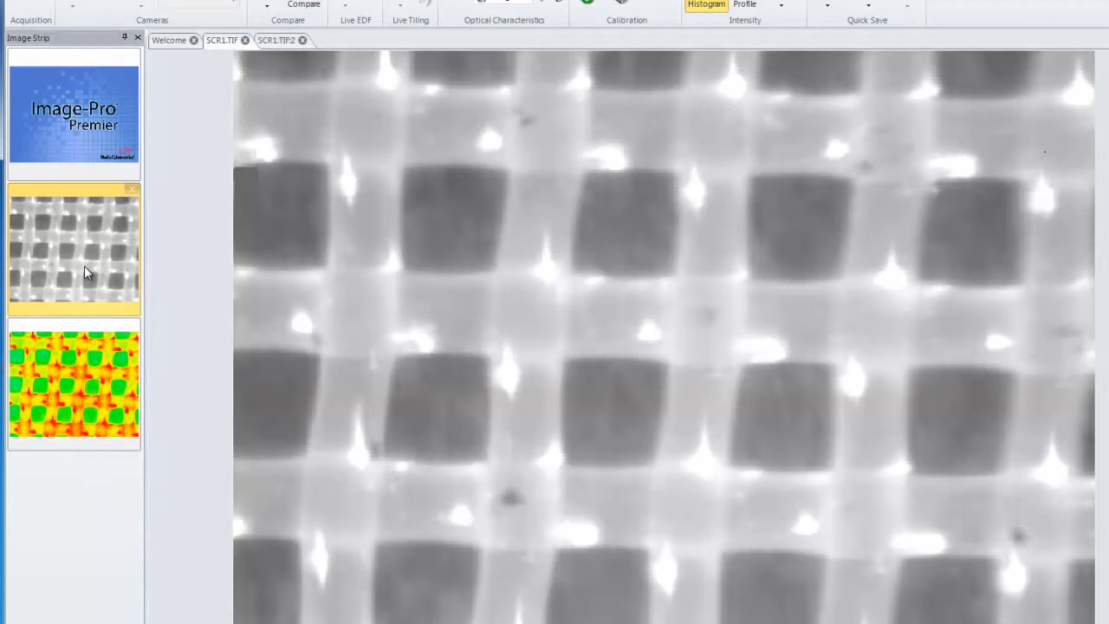
left_click(73, 368)
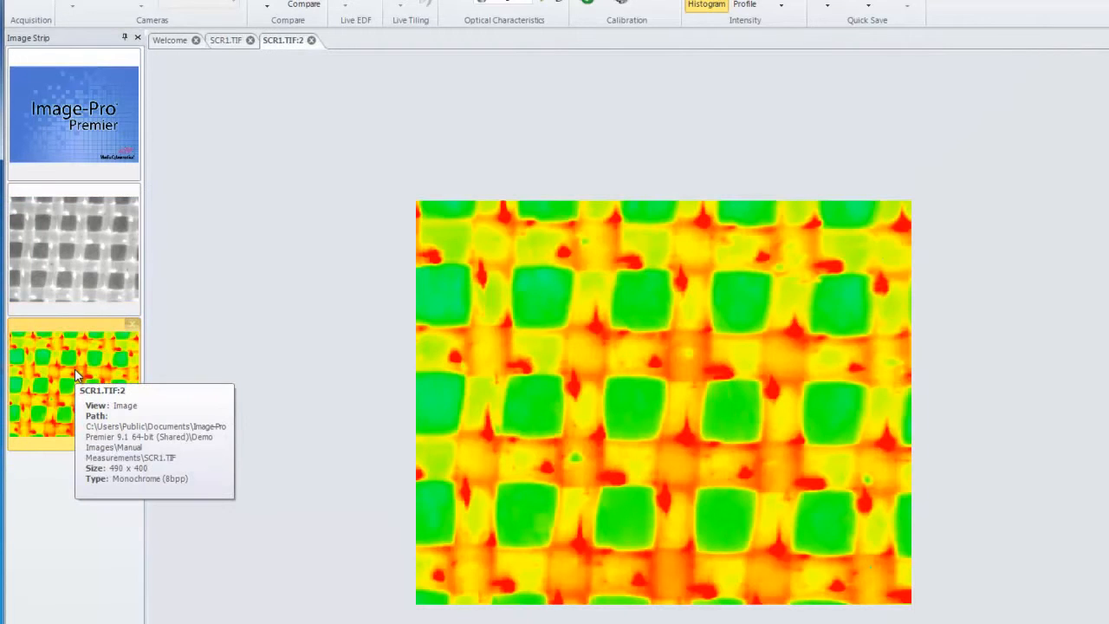
left_click(78, 265)
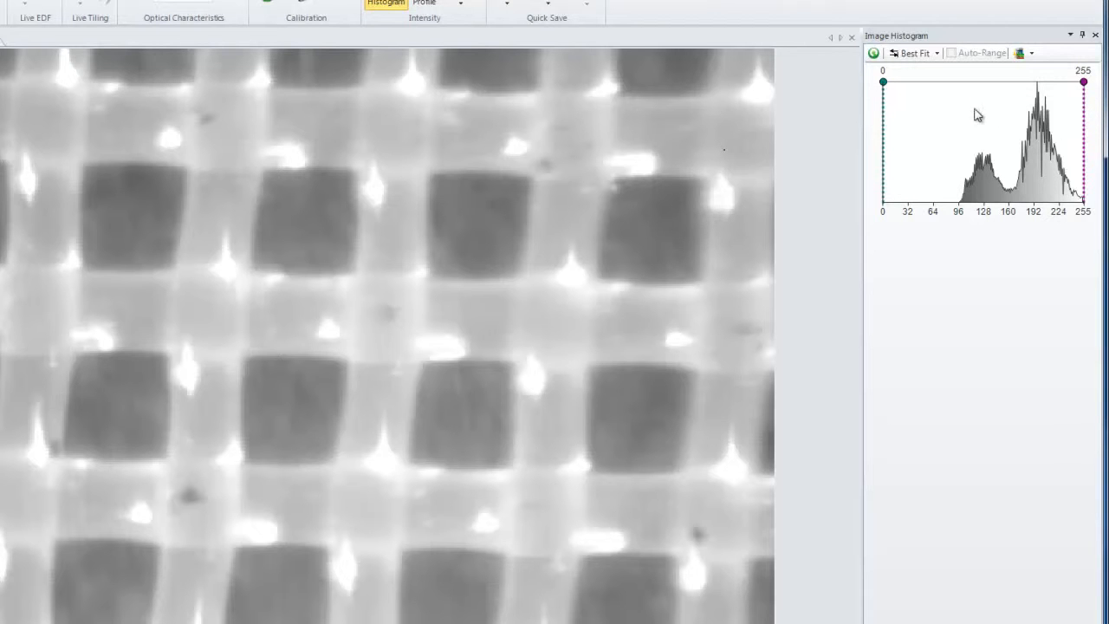
Step: Narrow the display range of SCR1.TIF in the image histogram to 89–225 and reset it to the full range
left_click_drag(884, 91, 954, 97)
left_click_drag(1083, 102, 1060, 105)
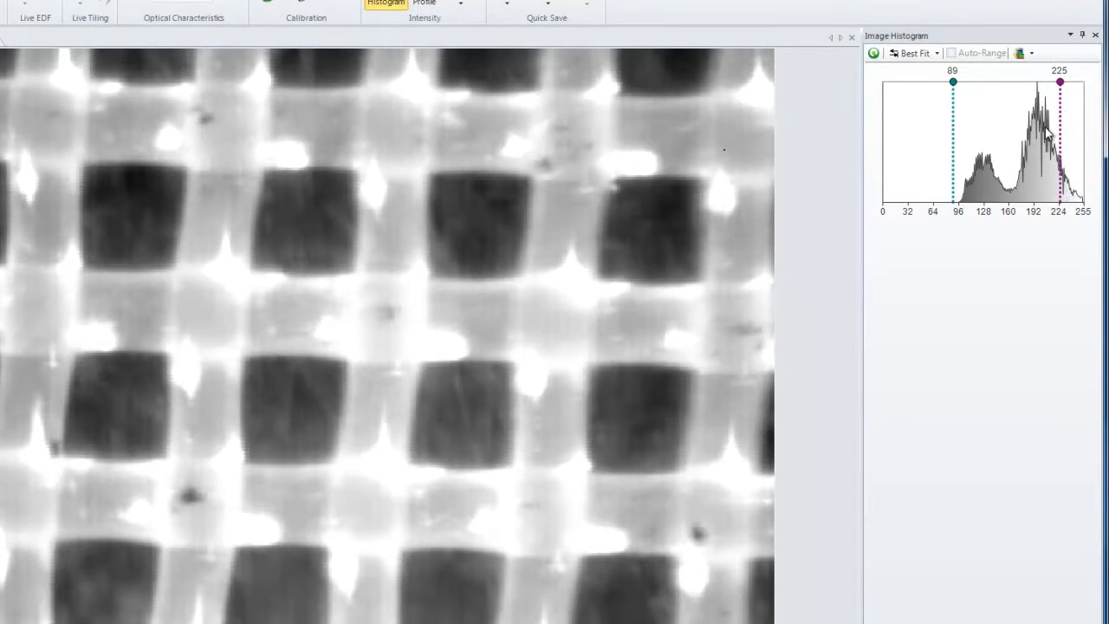
left_click(874, 54)
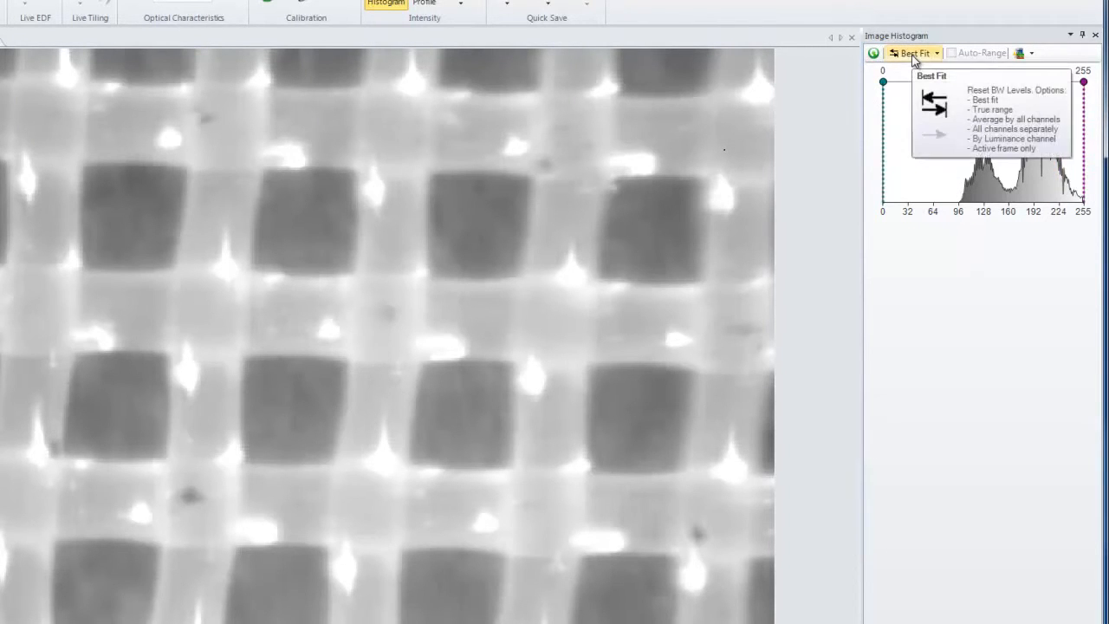
Step: Apply Best Fit to the histogram's black and white levels and restore the full 0–255 range
left_click(913, 55)
left_click(911, 54)
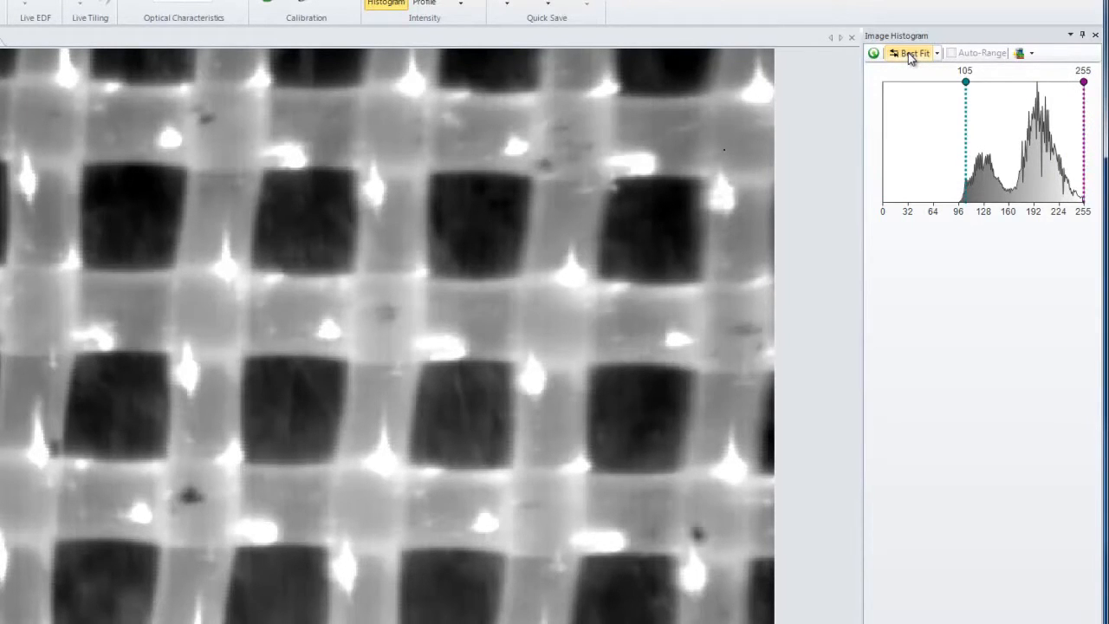
left_click(912, 54)
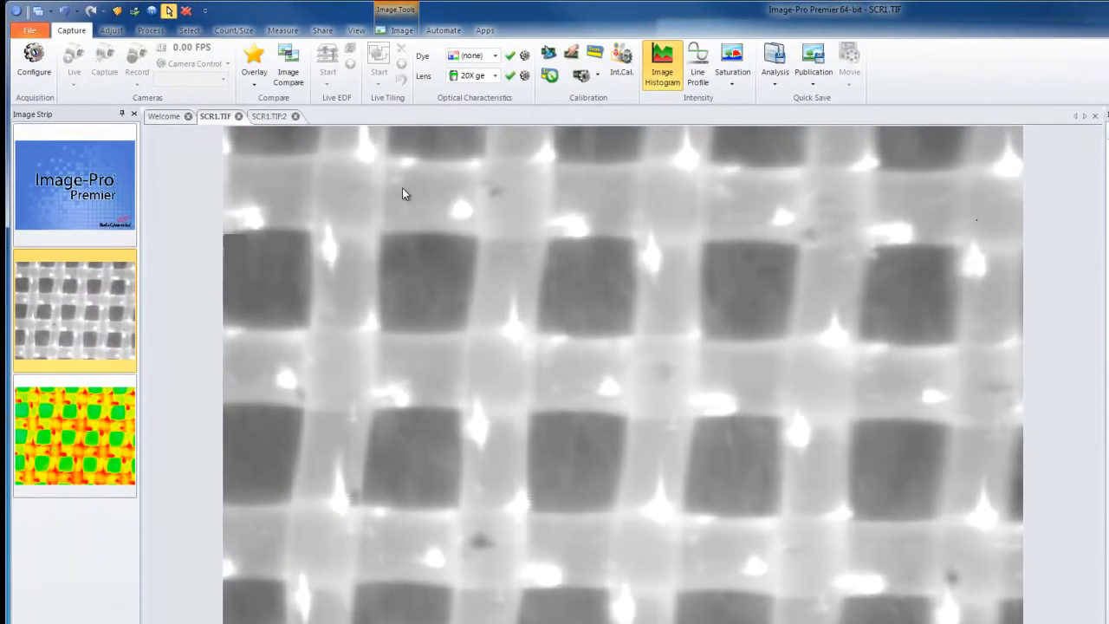
left_click(401, 33)
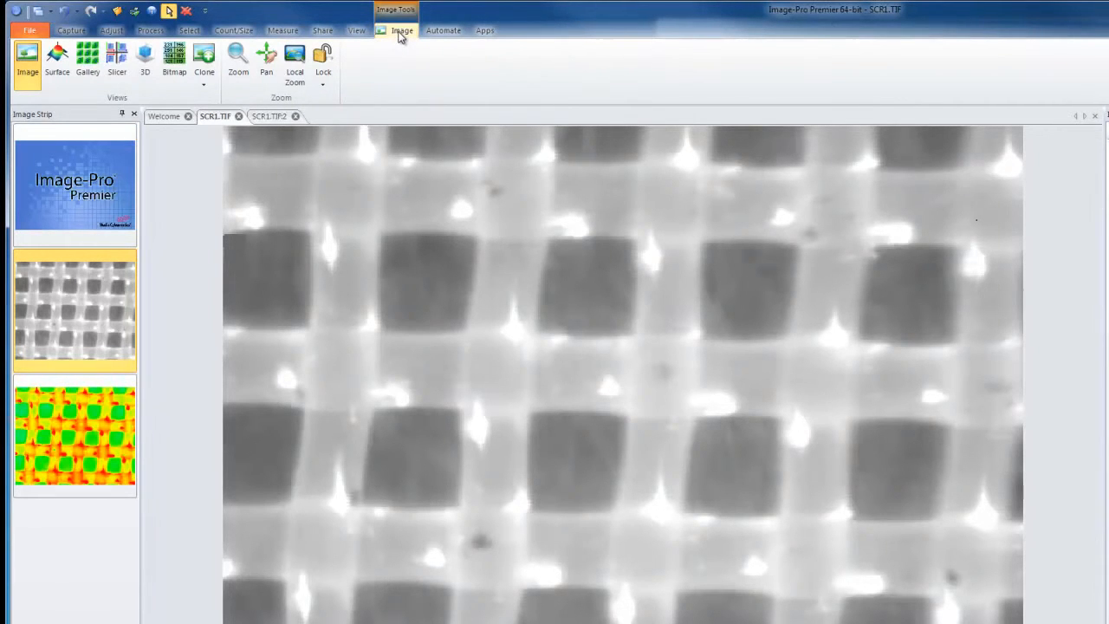
left_click(27, 82)
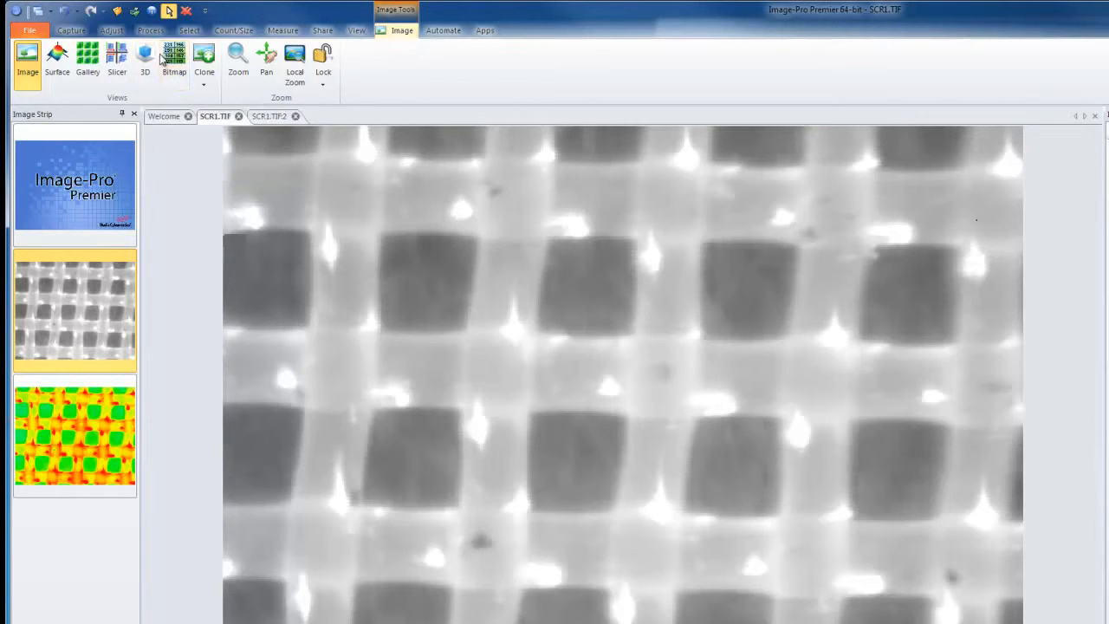
left_click(204, 86)
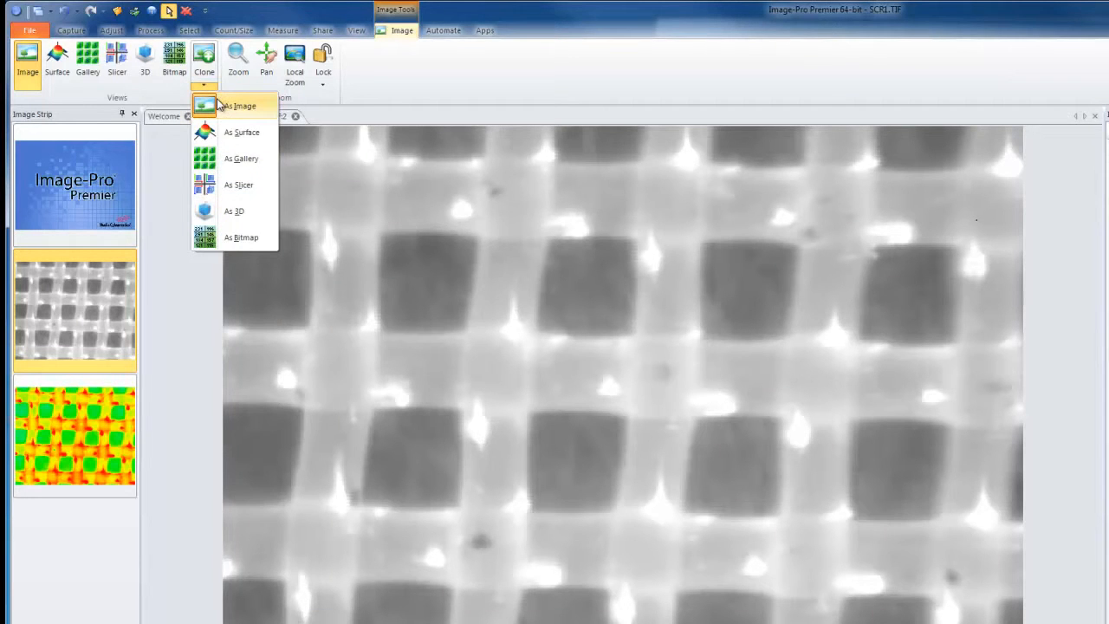
left_click(356, 87)
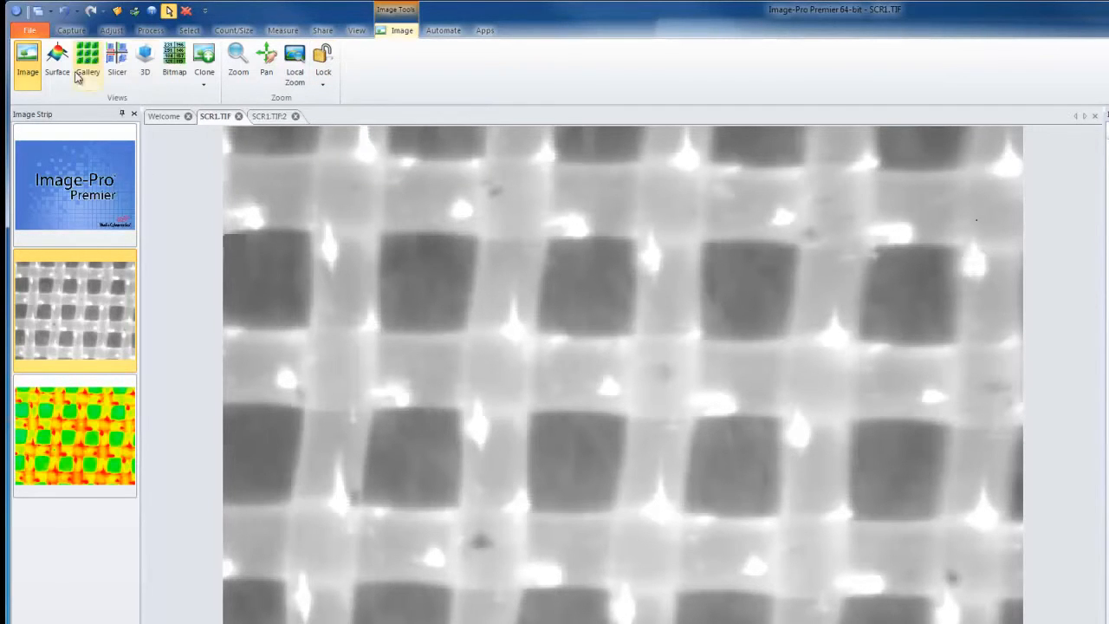
left_click(39, 35)
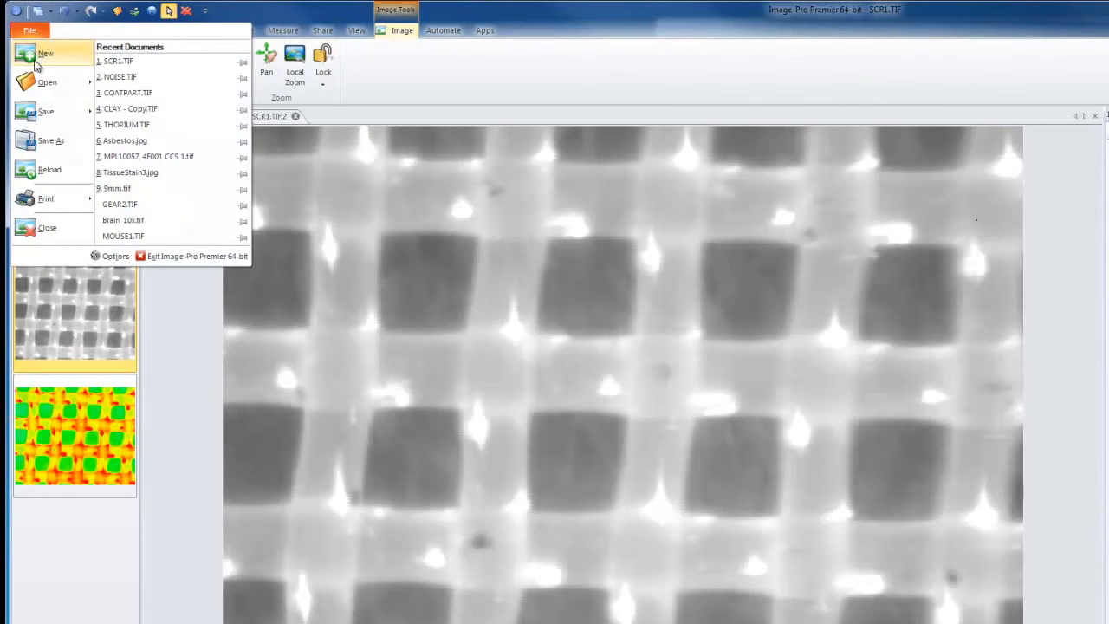
mouse_move(43, 84)
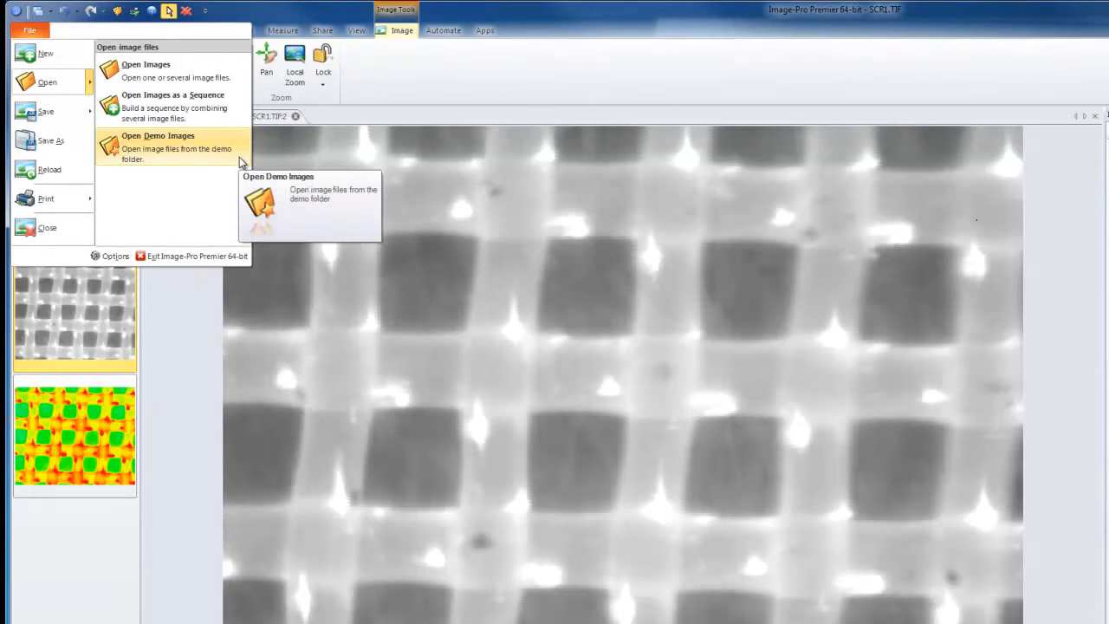
left_click(353, 81)
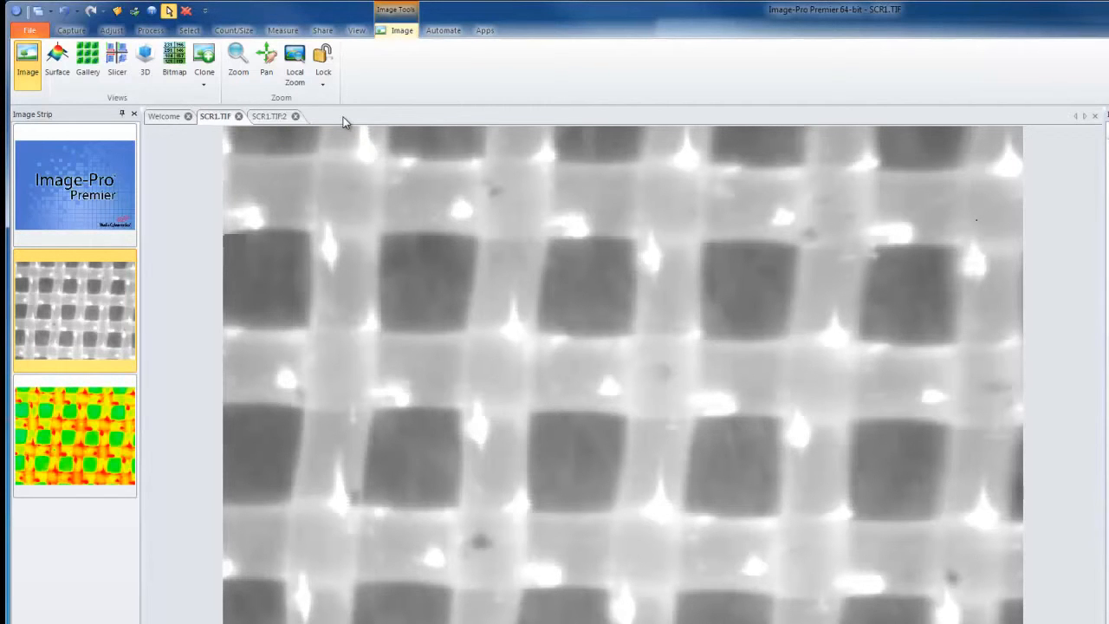
Step: Dock SCR1.TIF:2 in its own pane beside the other documents and show SCR1.TIF next to it
left_click(270, 119)
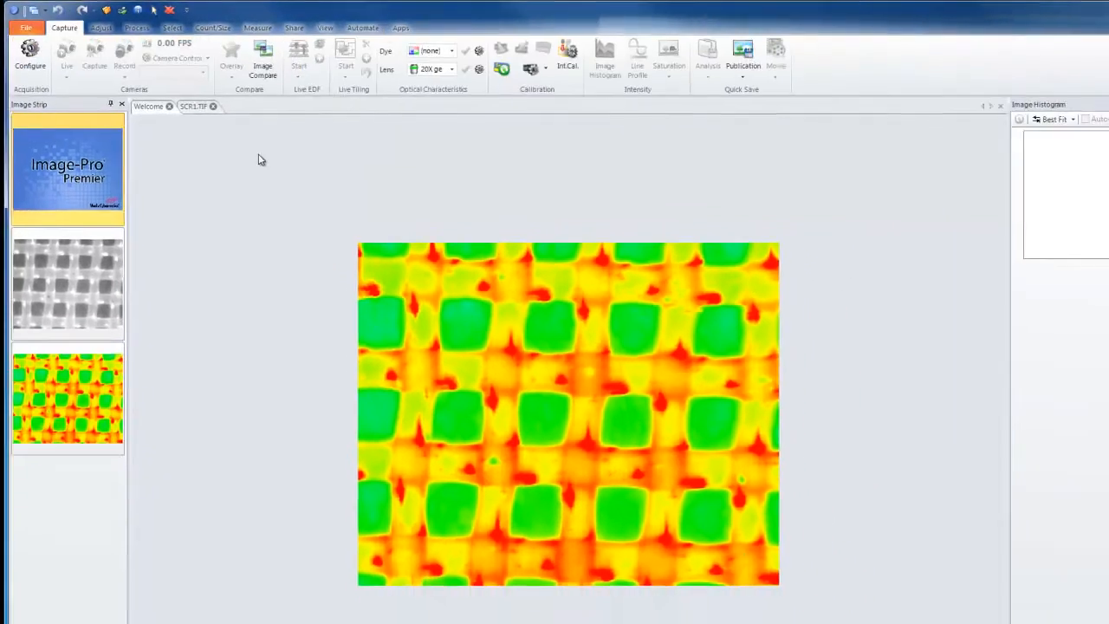
left_click_drag(208, 104, 537, 371)
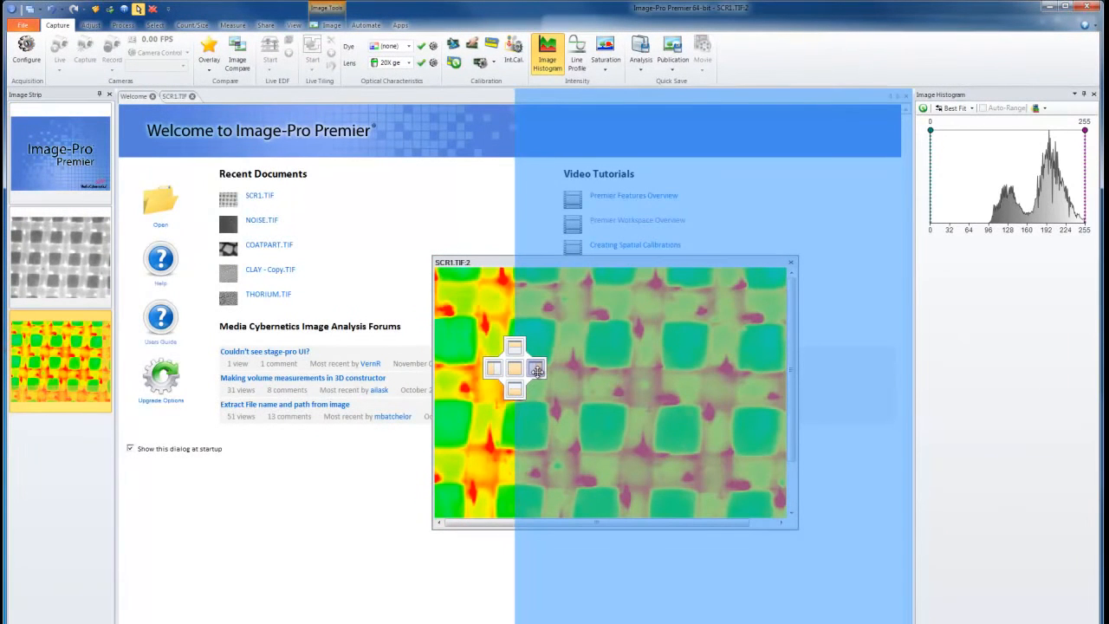
left_click_drag(537, 371, 538, 369)
left_click_drag(538, 369, 538, 371)
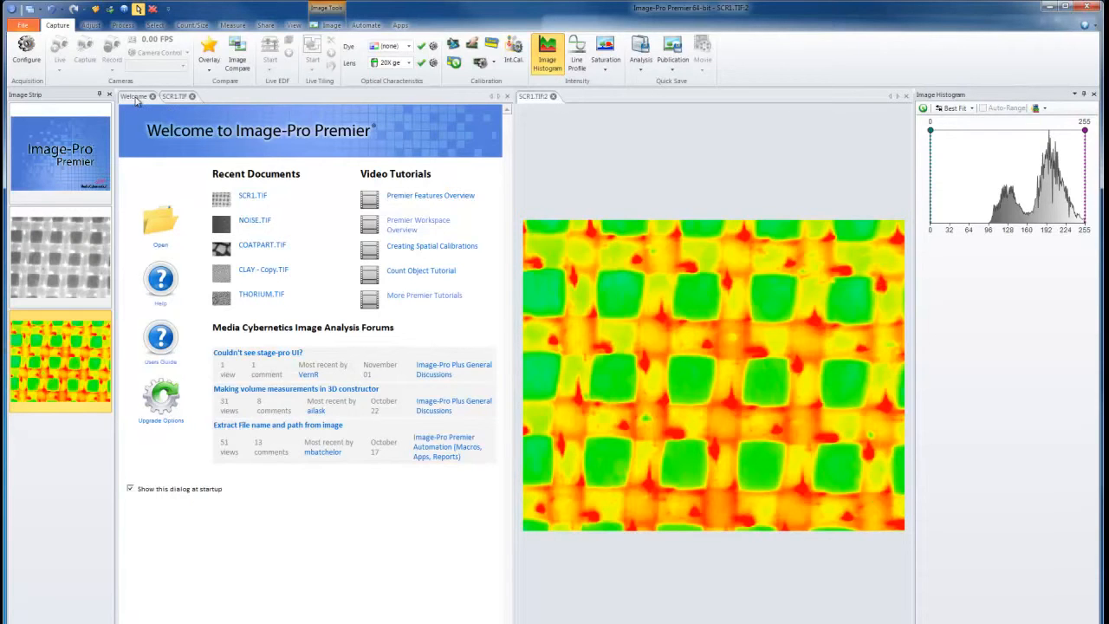
left_click(176, 99)
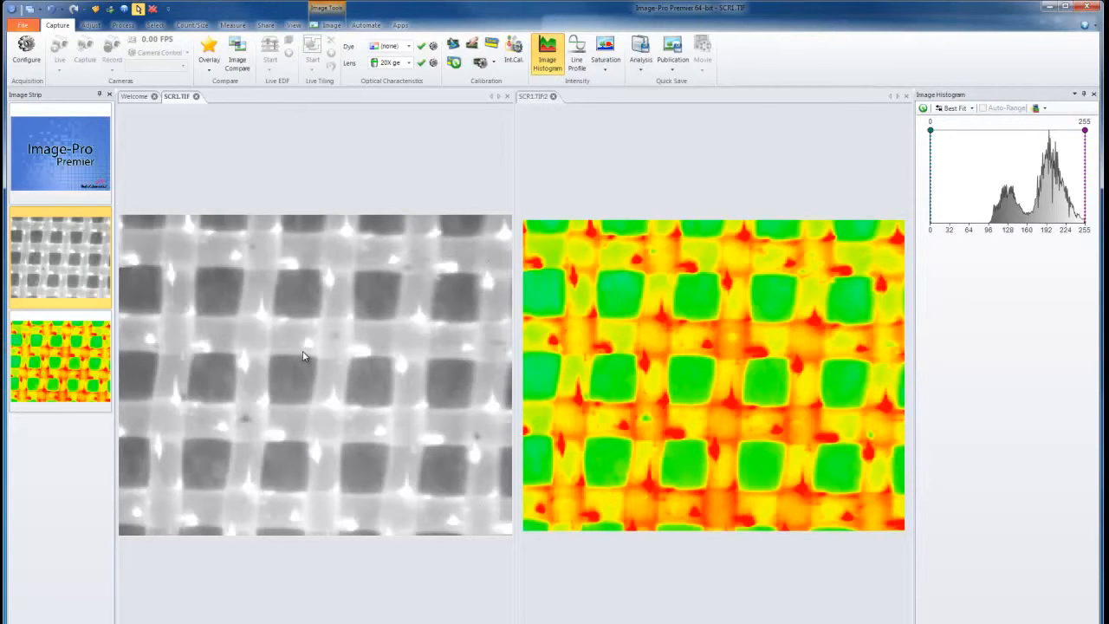
Step: Magnify SCR1.TIF to inspect its detail, return it to 144% zoom, and review the preset zoom levels
scroll(303, 355, "up", 5)
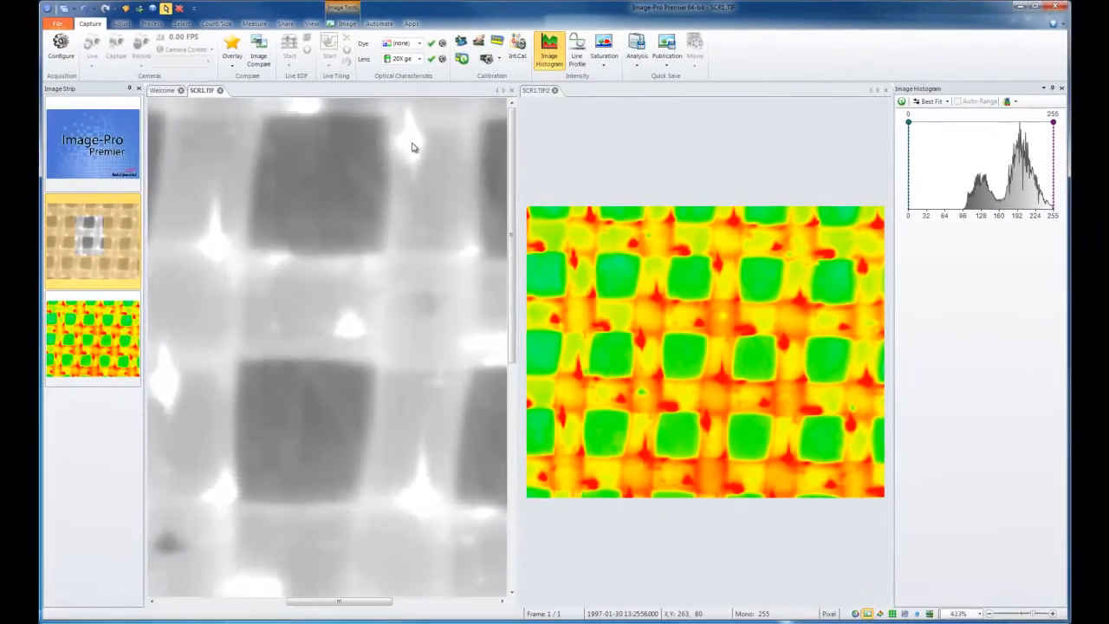
scroll(412, 147, "up", 4)
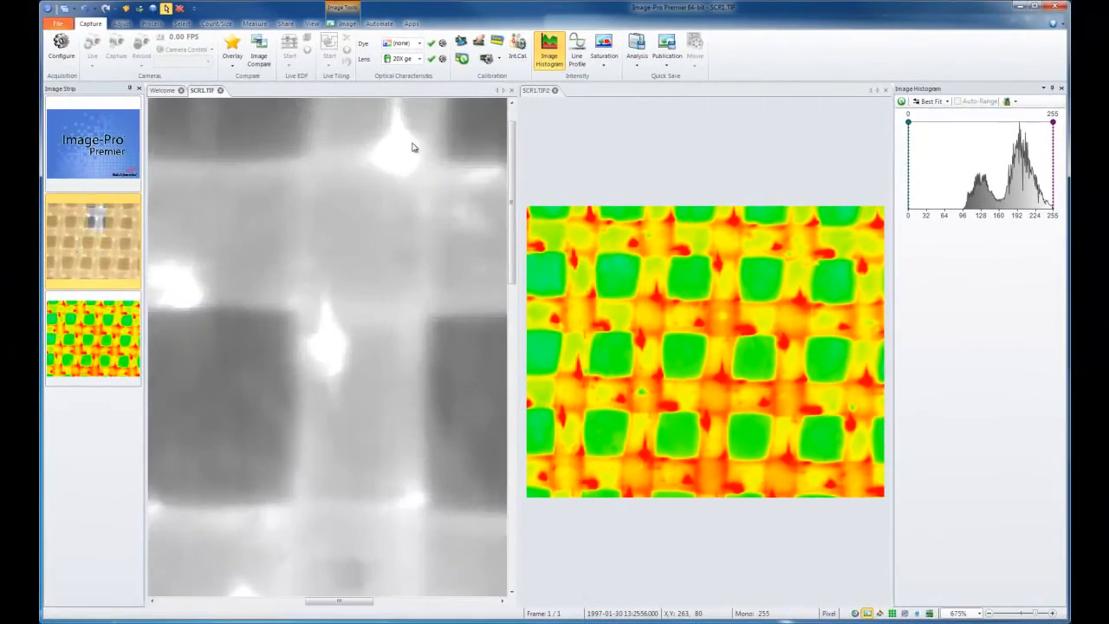
scroll(412, 147, "down", 5)
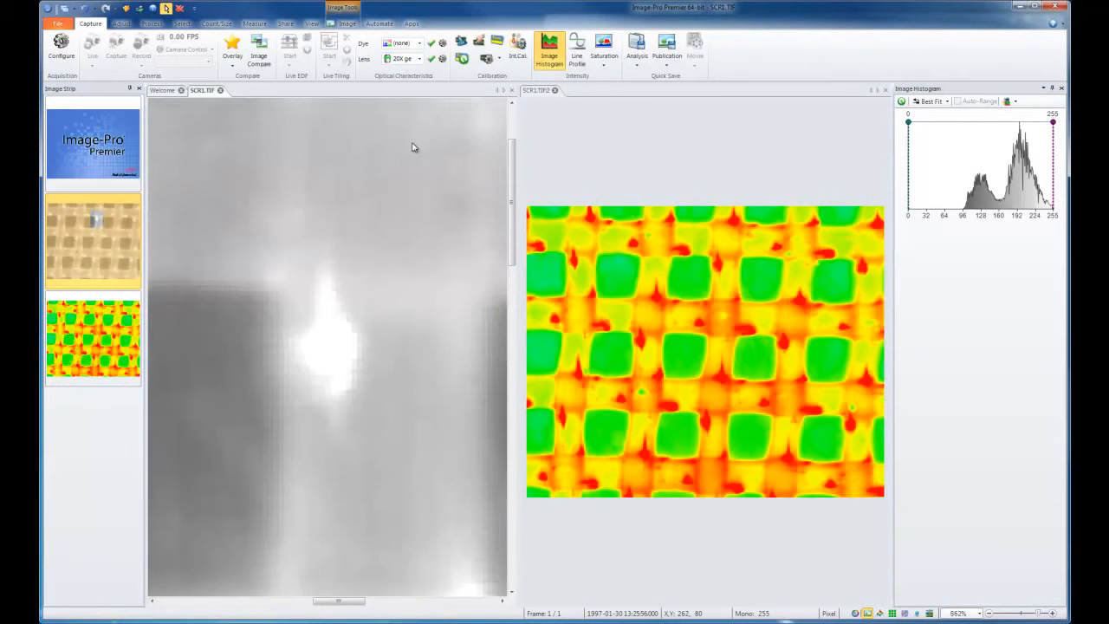
scroll(334, 260, "down", 3)
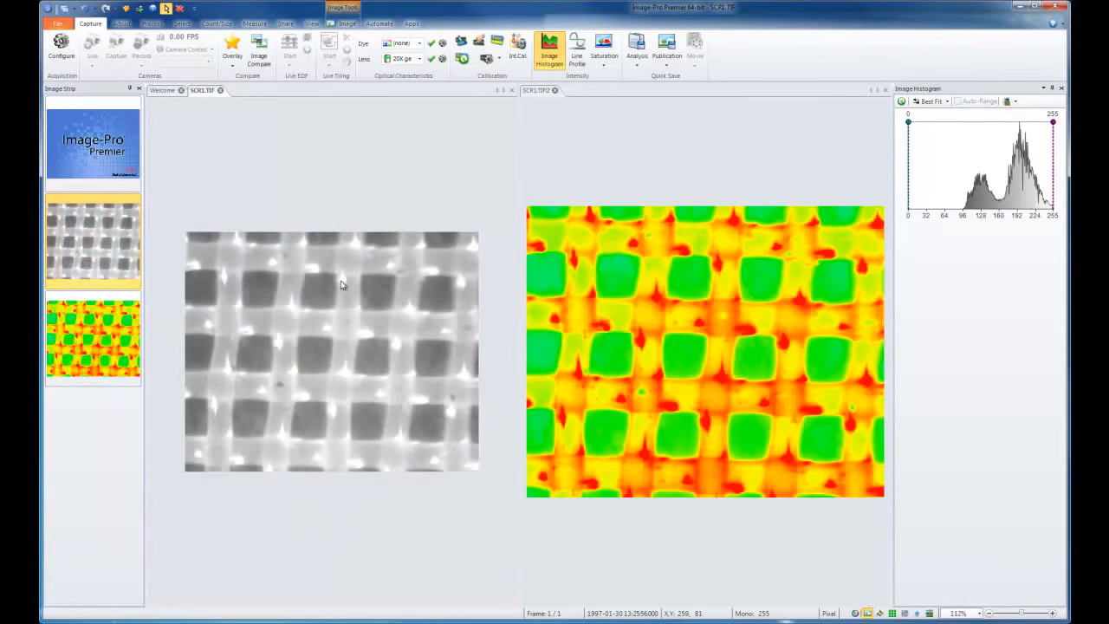
scroll(337, 311, "up", 2)
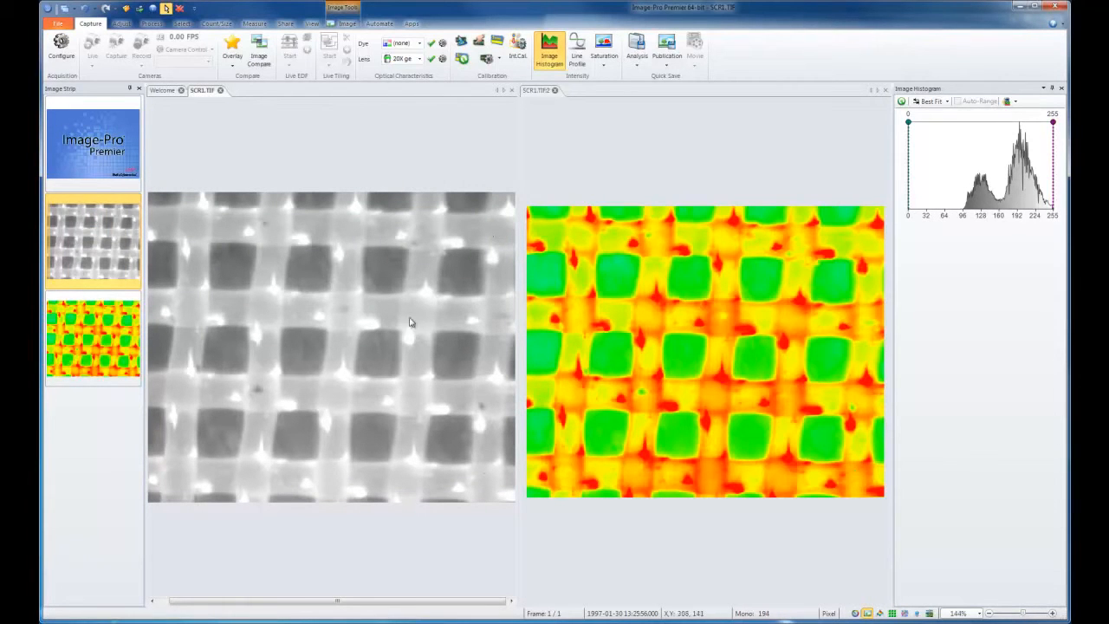
left_click(979, 612)
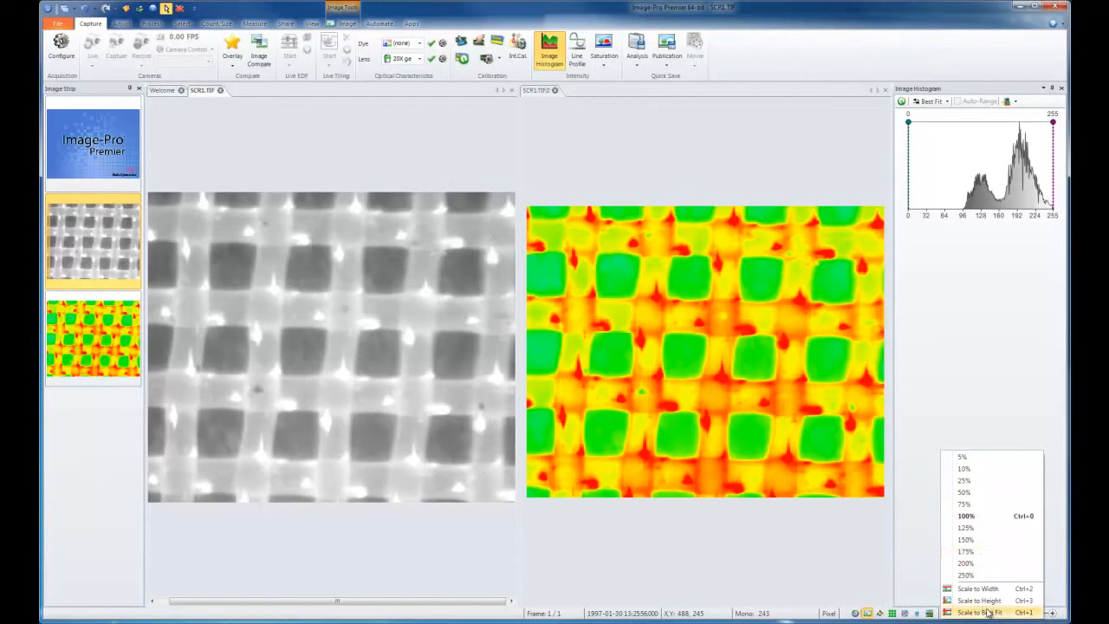
left_click(923, 590)
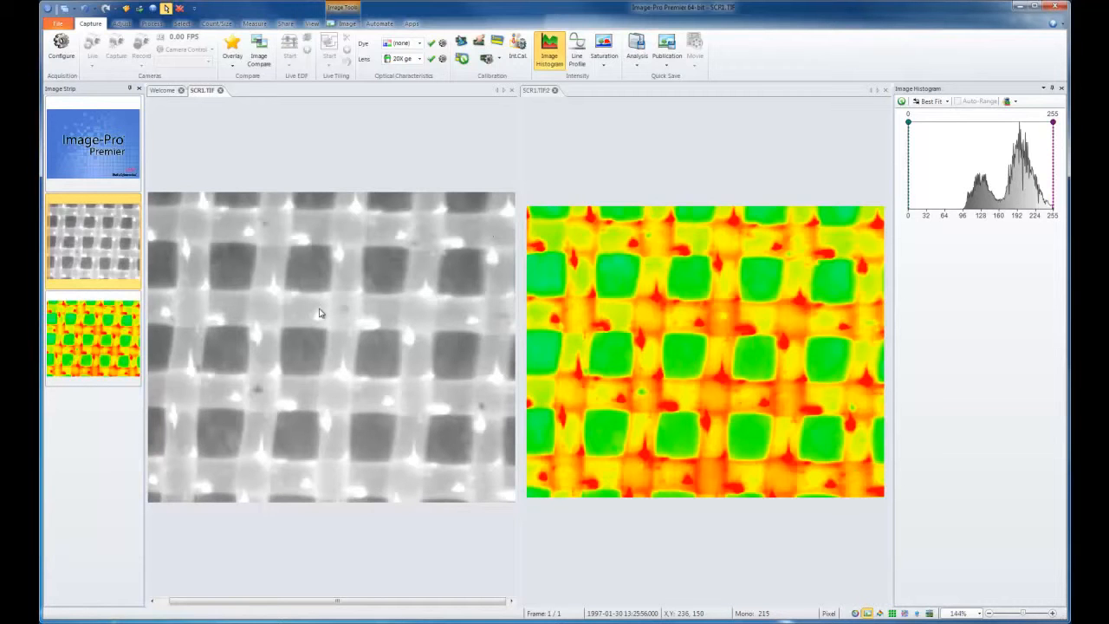
Step: Select SCR1.TIF and SCR1.TIF:2, lock their pan, scroll, zoom and active frame together, and zoom both in to 473%
left_click(86, 242)
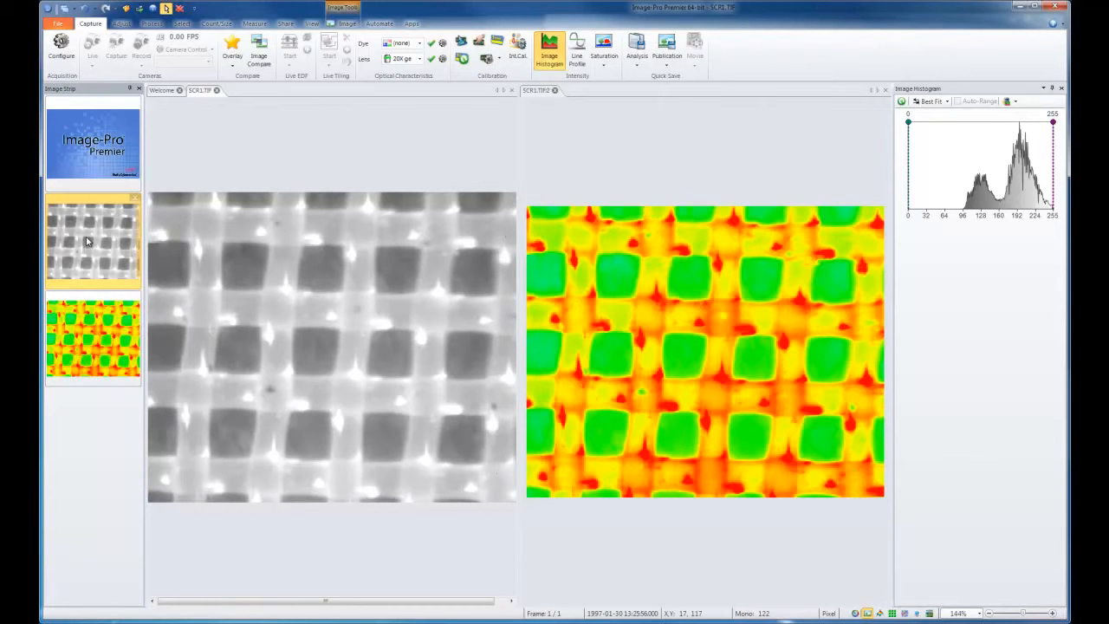
left_click(104, 322)
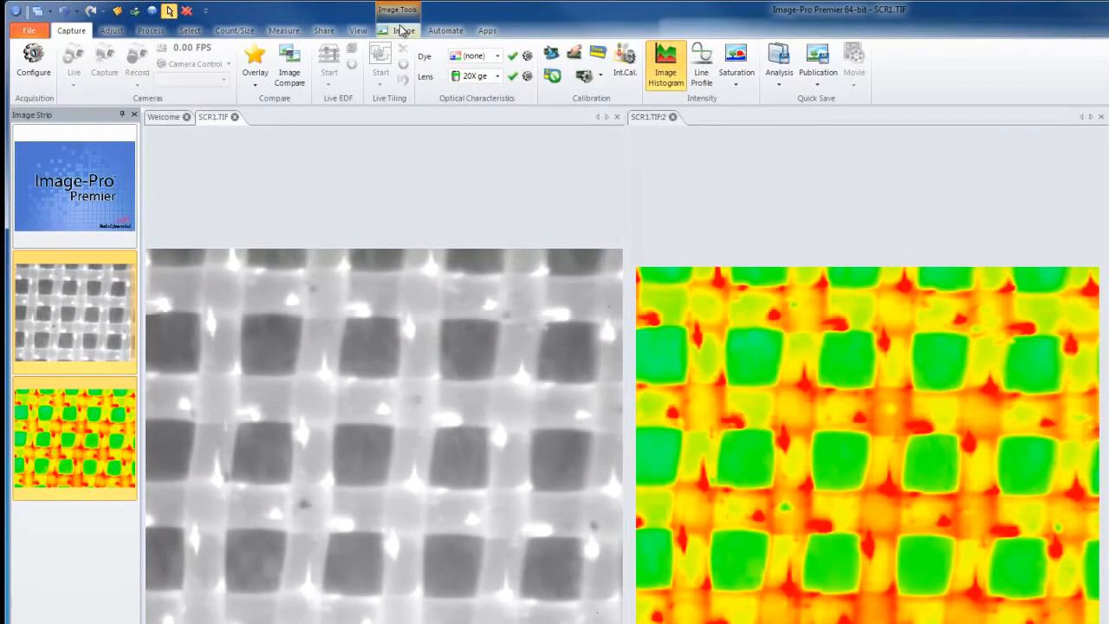
left_click(402, 31)
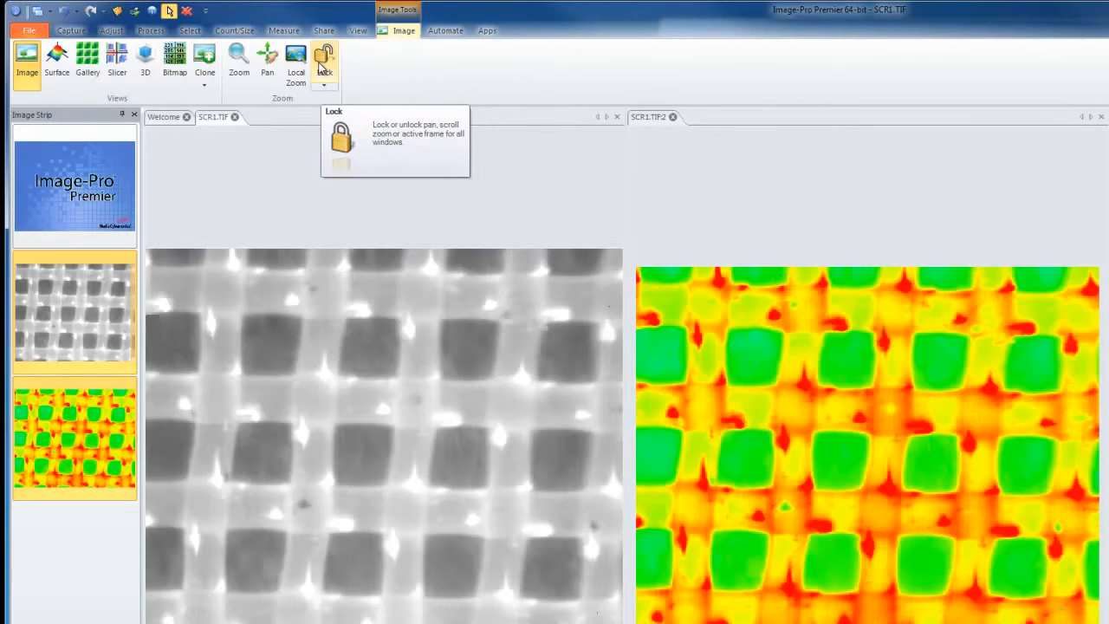
left_click(324, 85)
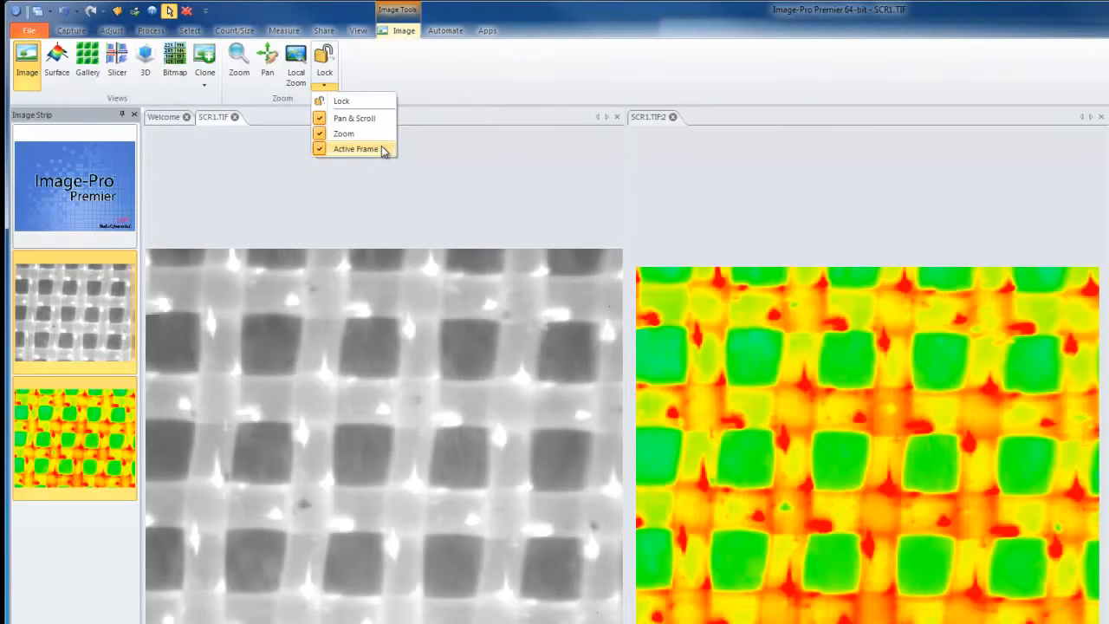
left_click(325, 58)
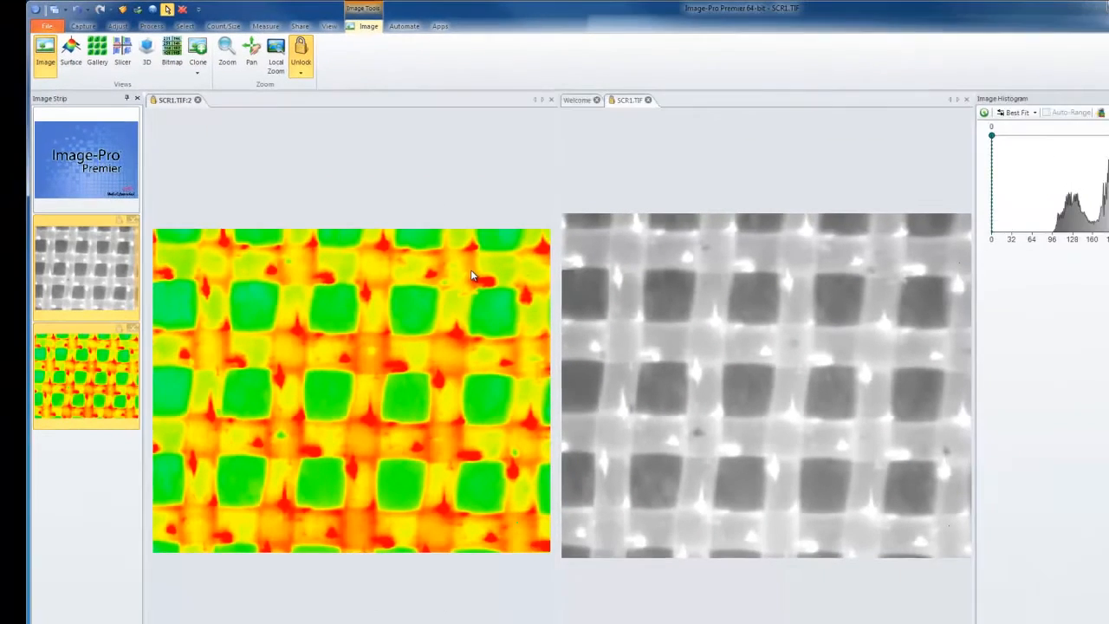
scroll(451, 250, "up", 5)
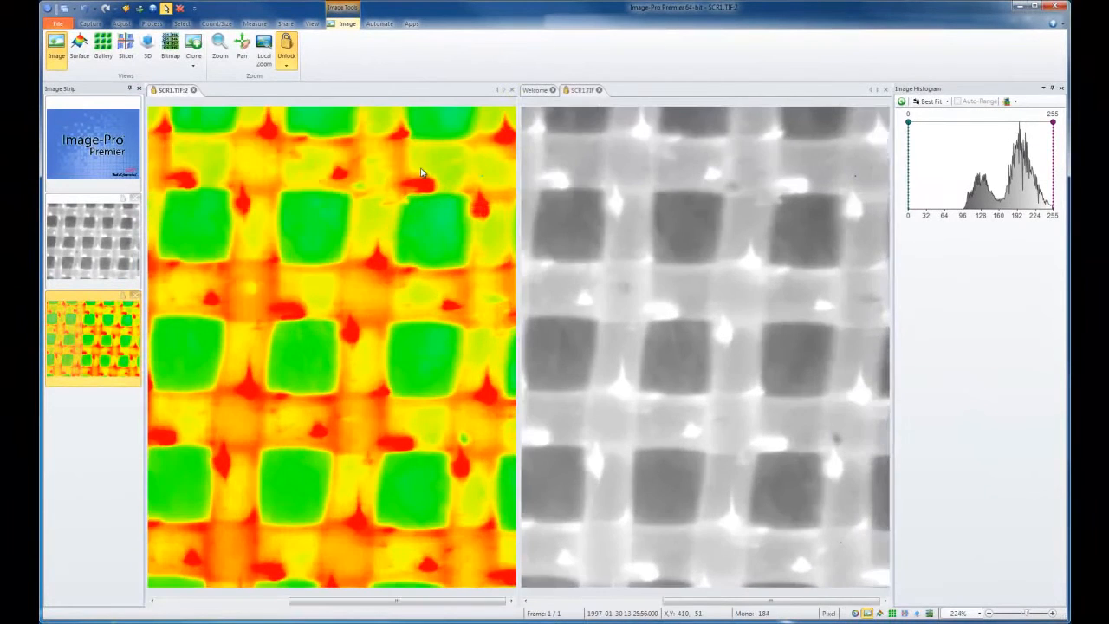
scroll(346, 210, "up", 1)
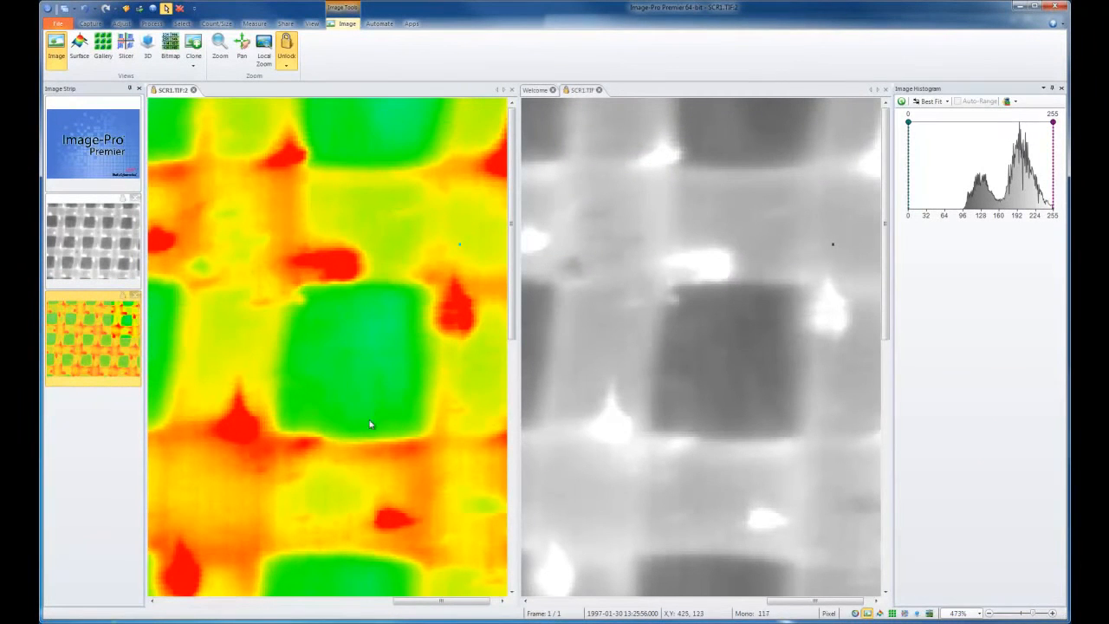
Step: Pan the two locked images toward their left edge to compare the same area, and close SCR1.TIF:2
left_click_drag(422, 604, 189, 606)
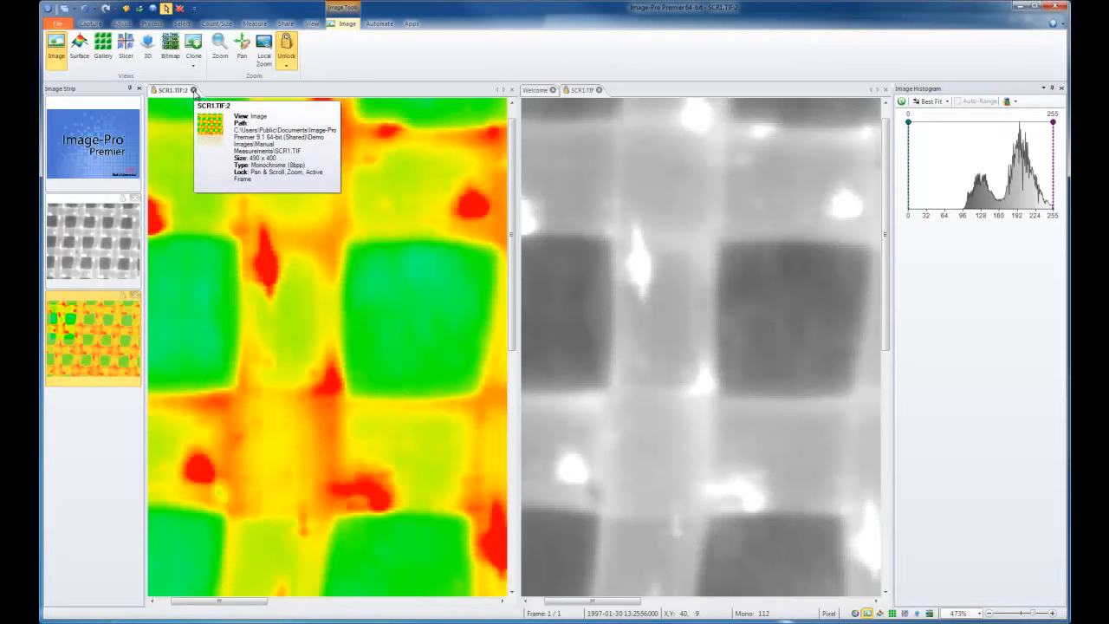
left_click(57, 22)
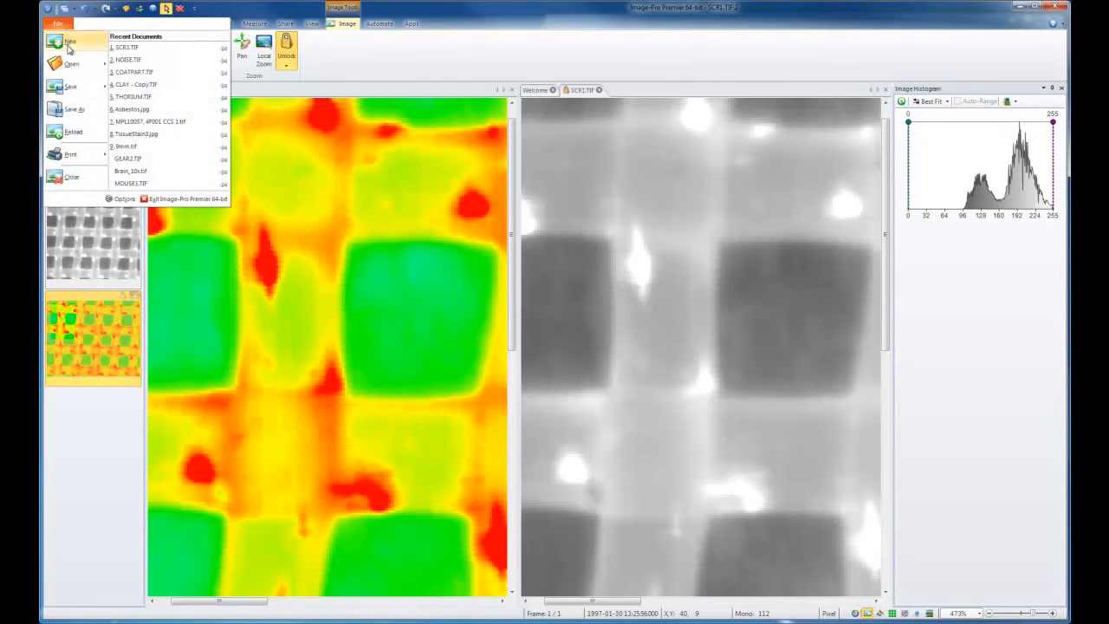
left_click(76, 181)
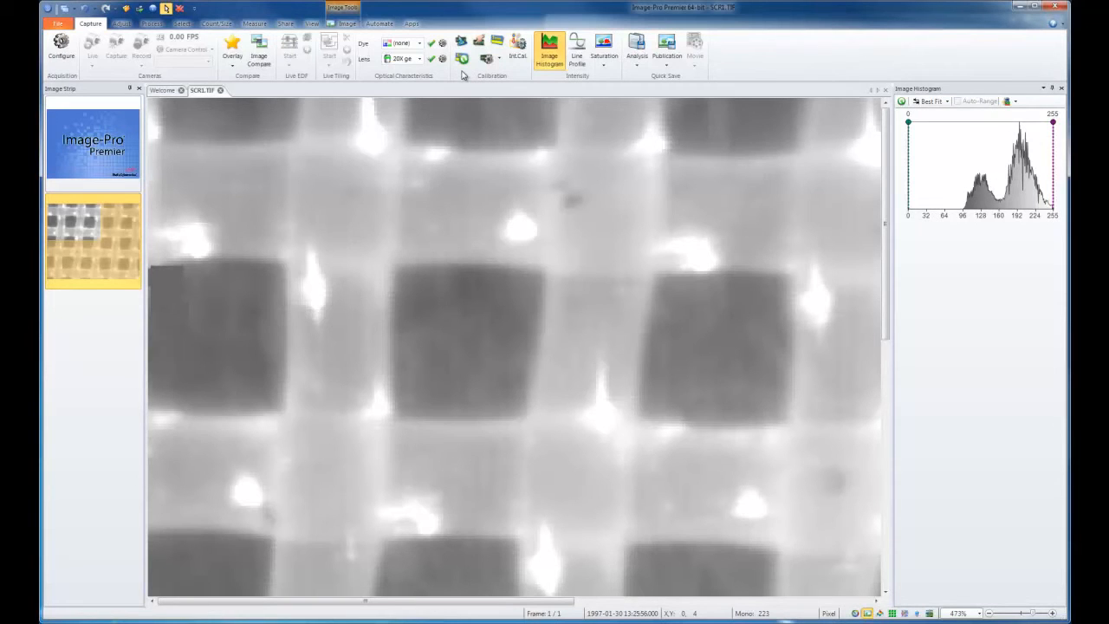
Step: Show the spatial calibration options, review the list of saved calibrations for SCR1.TIF, and close the options without choosing one
left_click(499, 58)
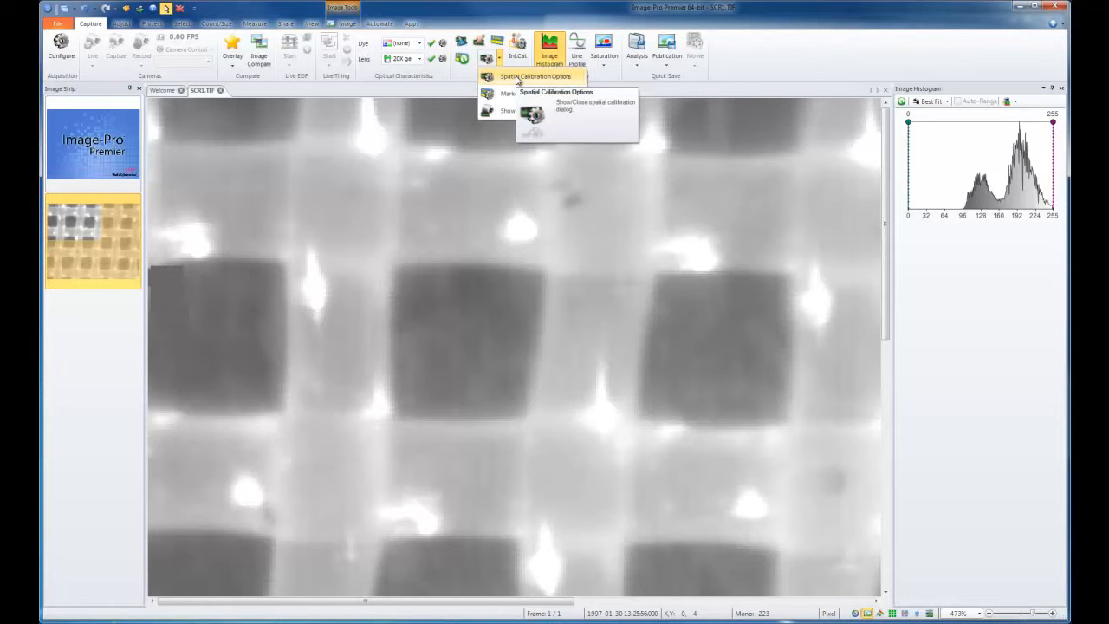
left_click(517, 80)
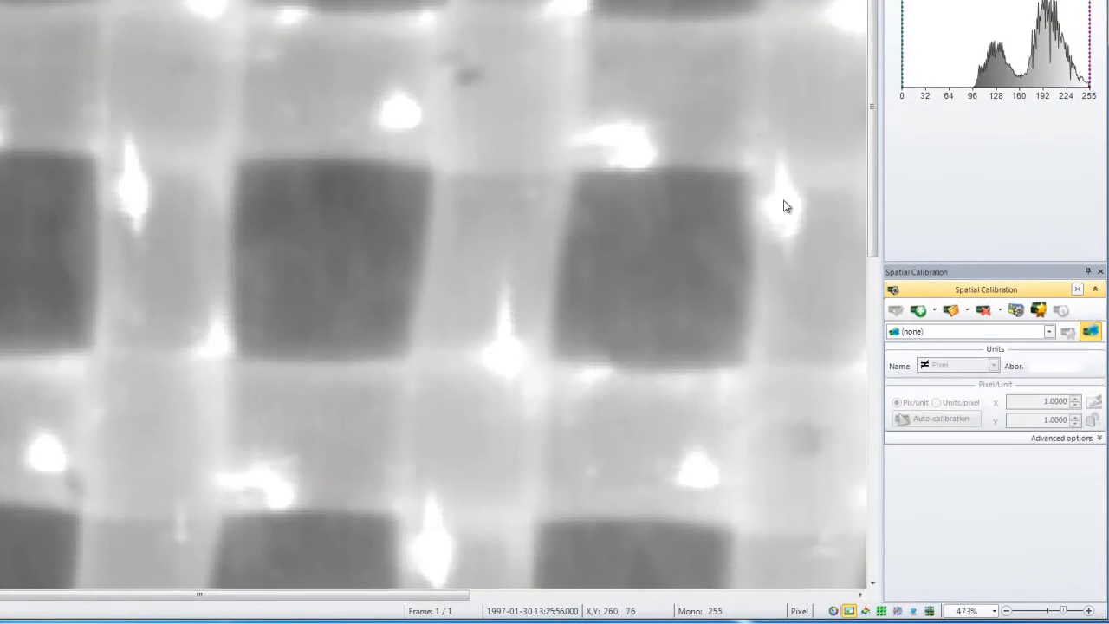
left_click(1049, 333)
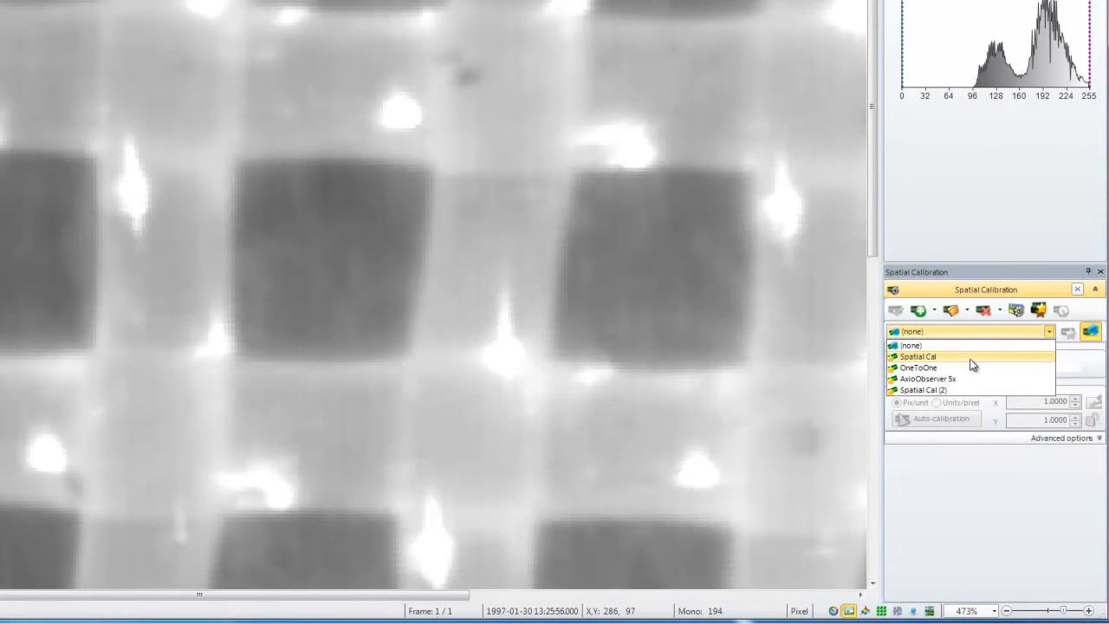
left_click(960, 454)
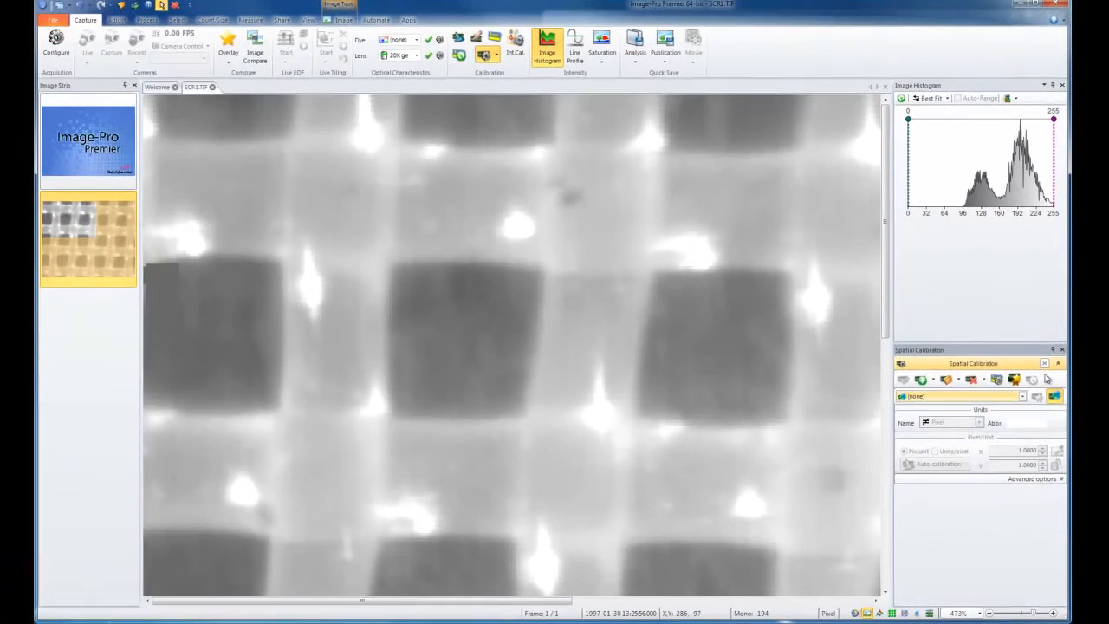
left_click(1060, 352)
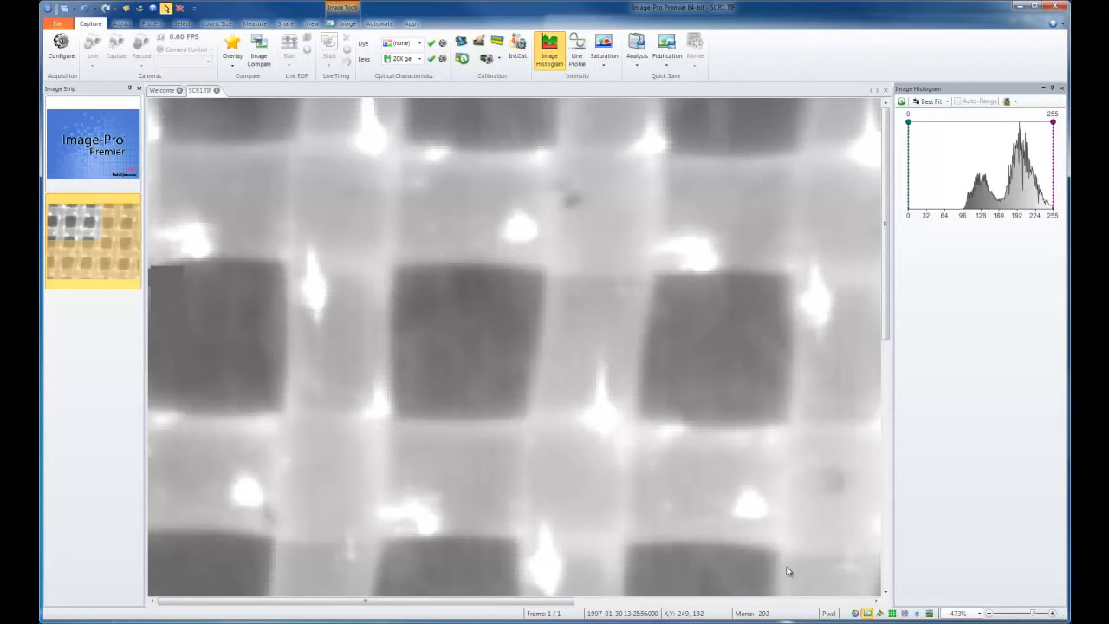
Step: Apply the saved calibration Spatial Cal (2), in millimetres, to SCR1.TIF
left_click(498, 58)
left_click(498, 75)
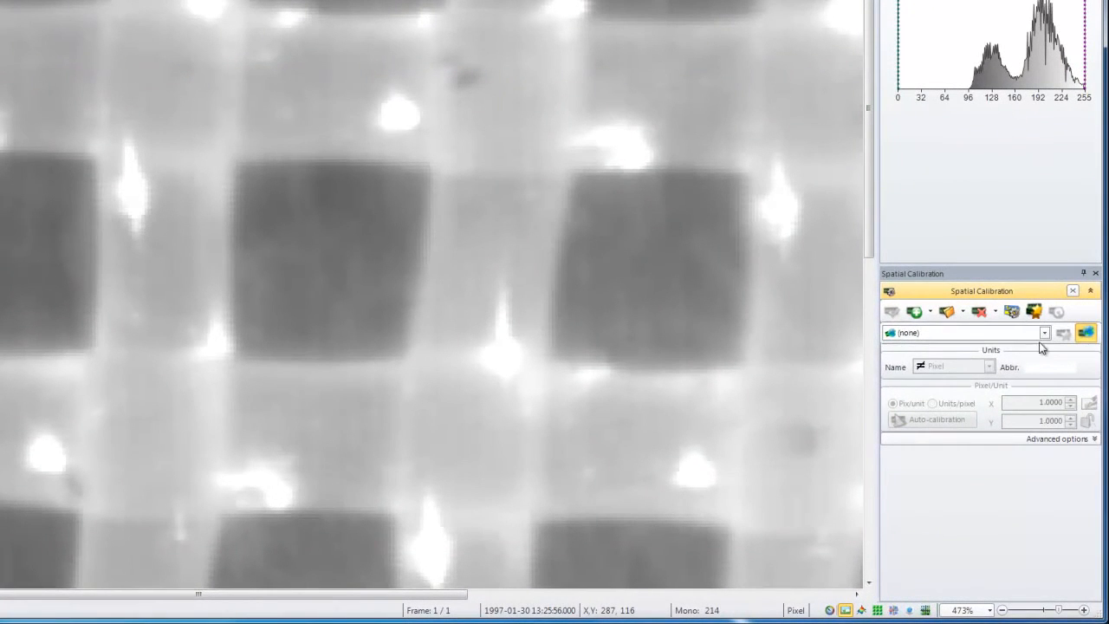
left_click(1023, 397)
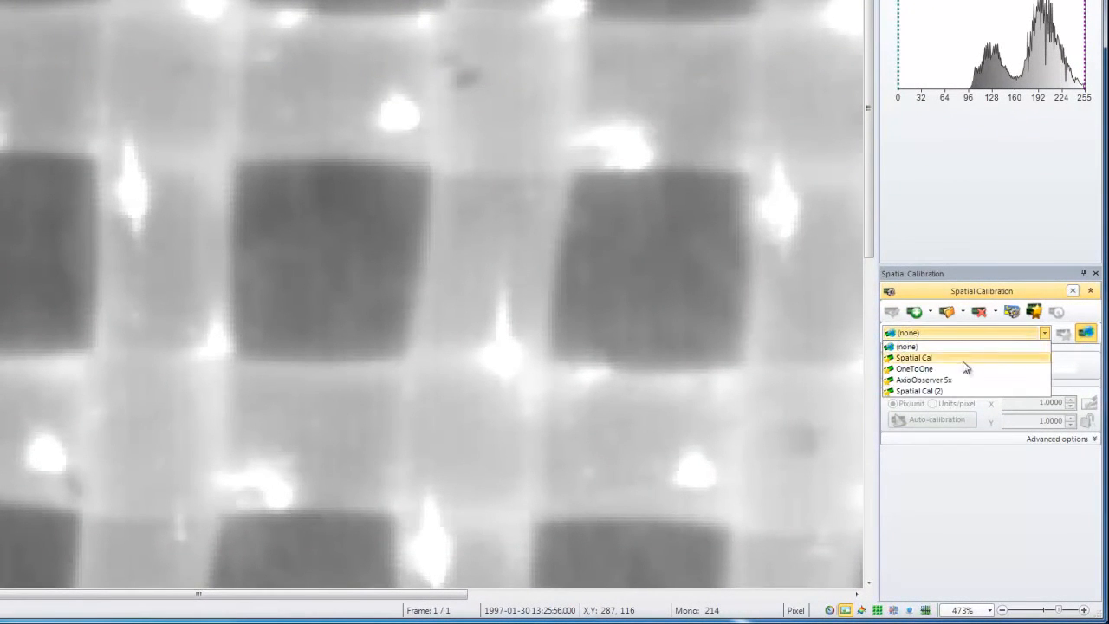
left_click(924, 391)
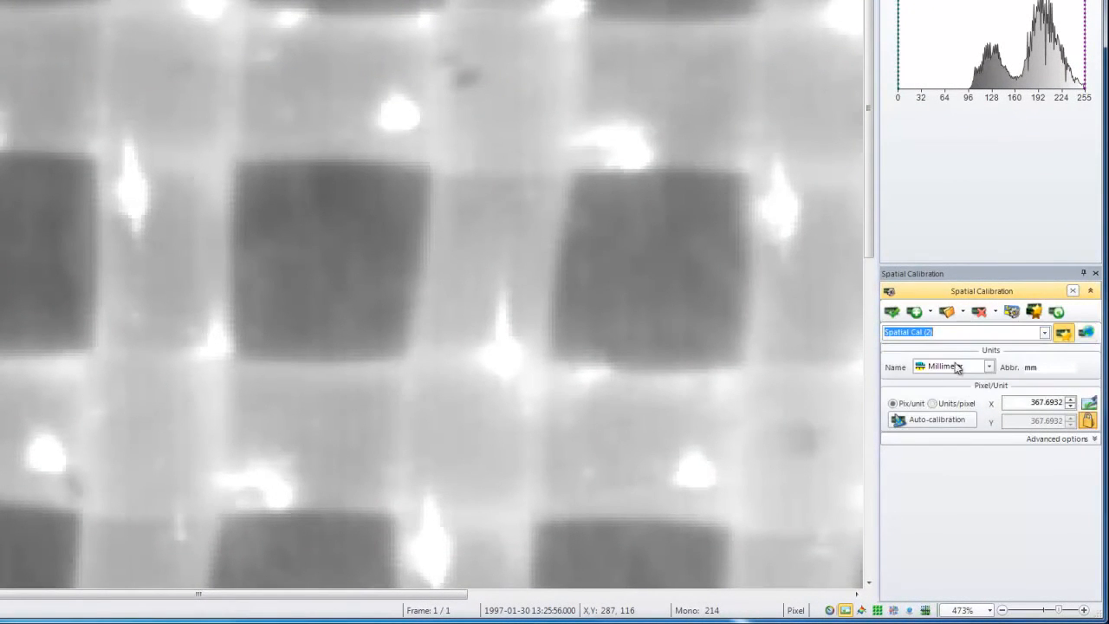
left_click(892, 312)
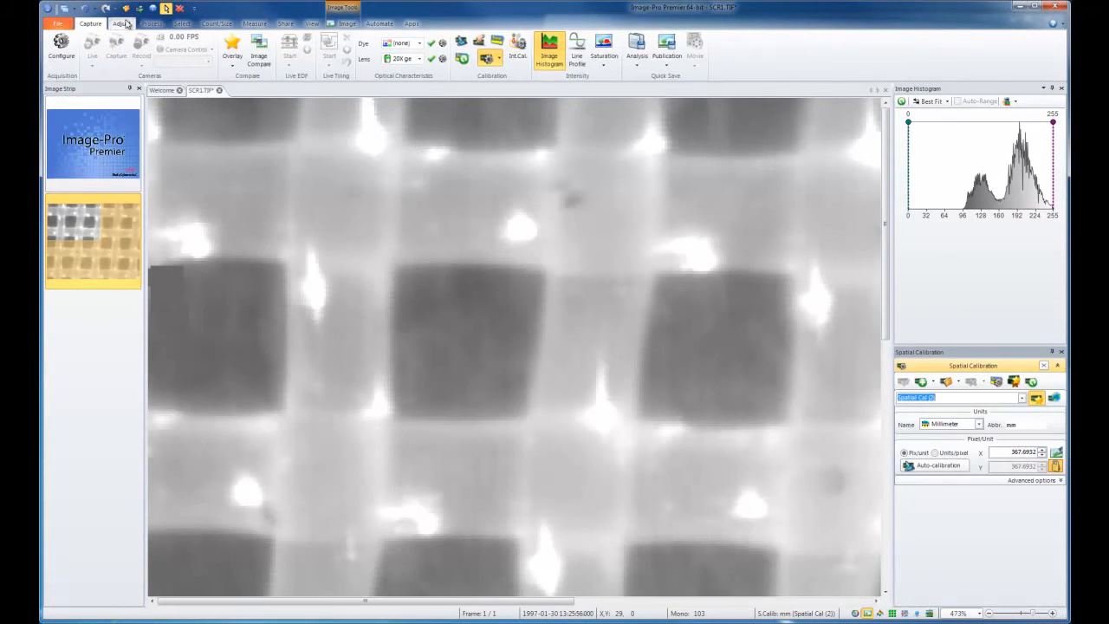
Step: Look through the Adjust, Process, Count/Size, Measure, Share, View and Automate tool sets, and return to the Capture tools
left_click(124, 23)
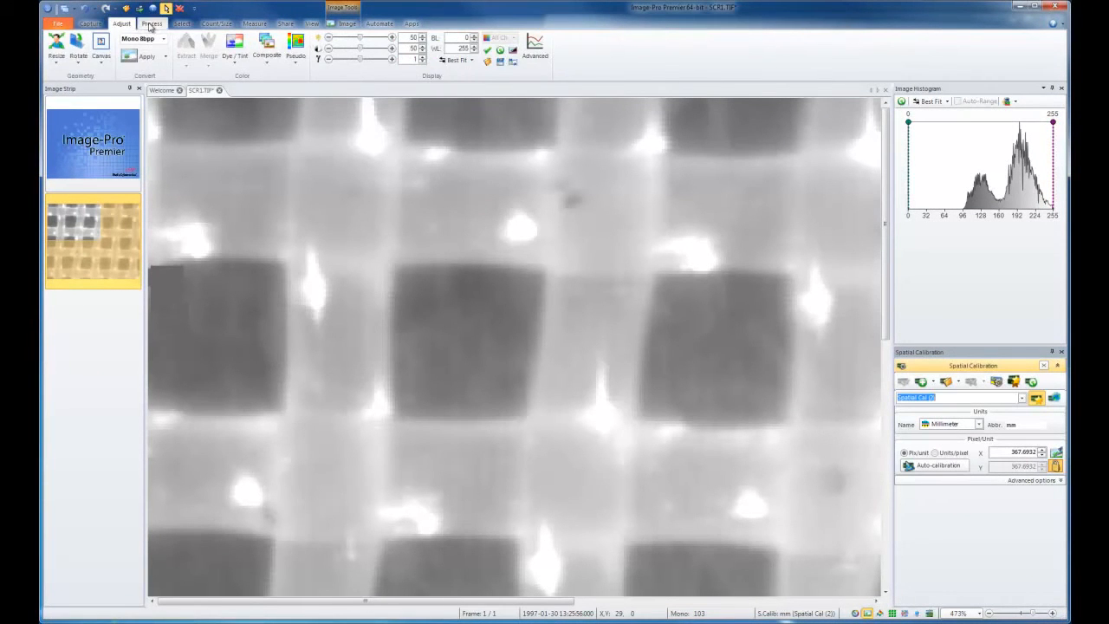
left_click(152, 23)
left_click(217, 23)
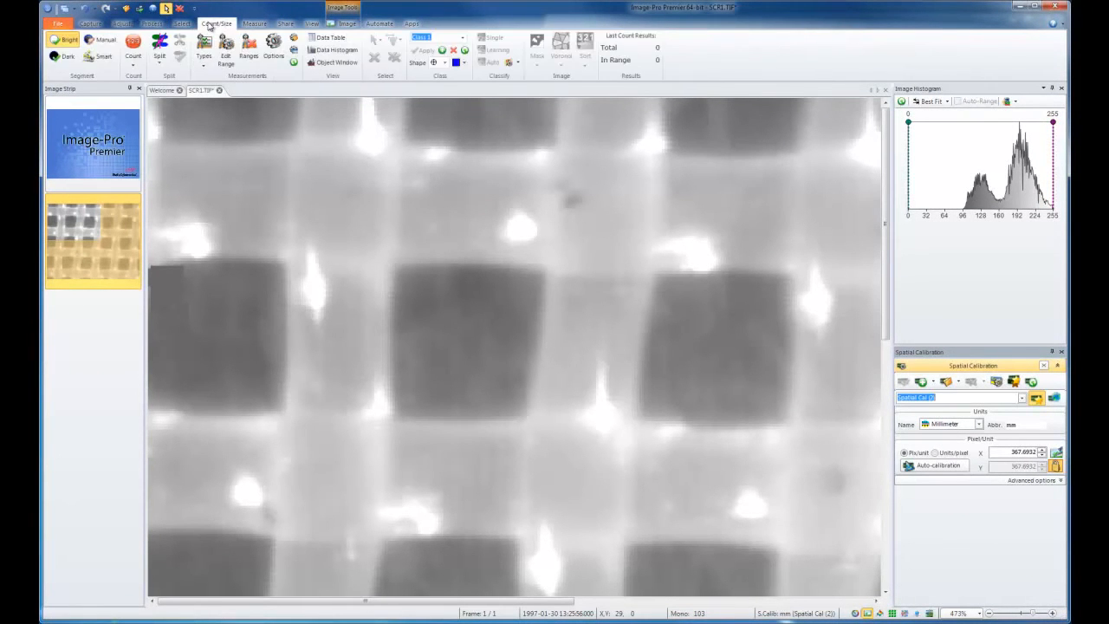
left_click(255, 23)
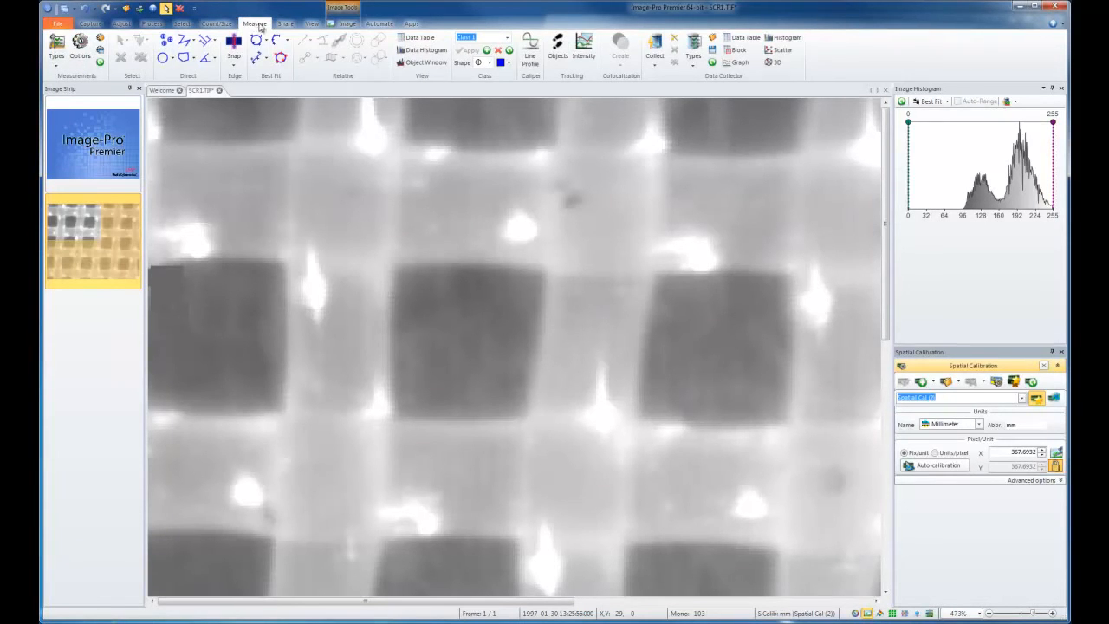
left_click(286, 24)
left_click(310, 24)
left_click(378, 24)
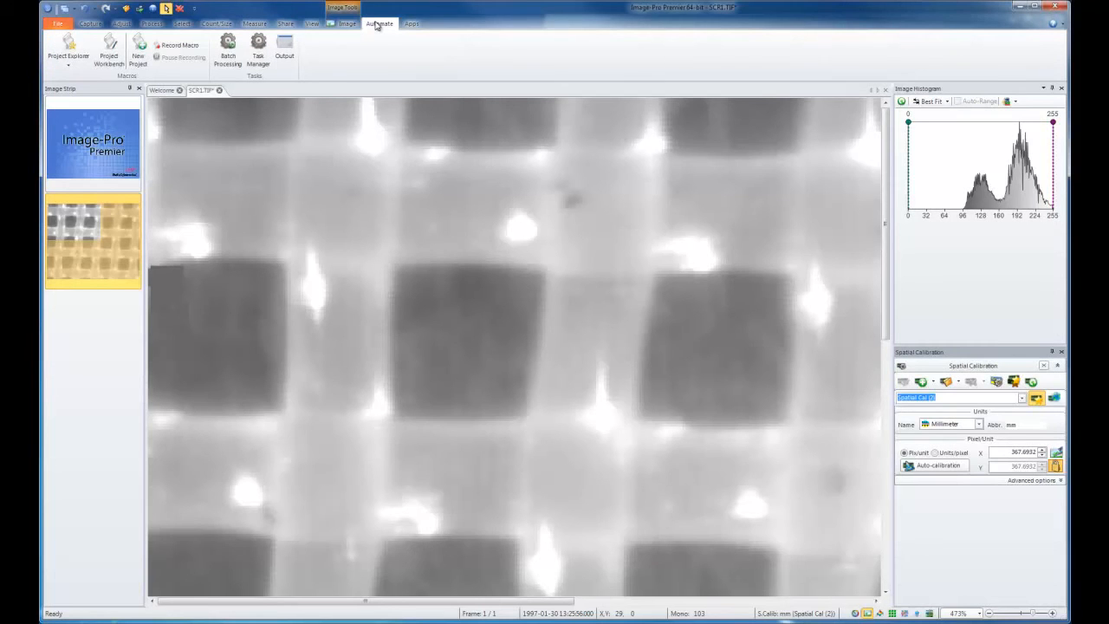
left_click(92, 24)
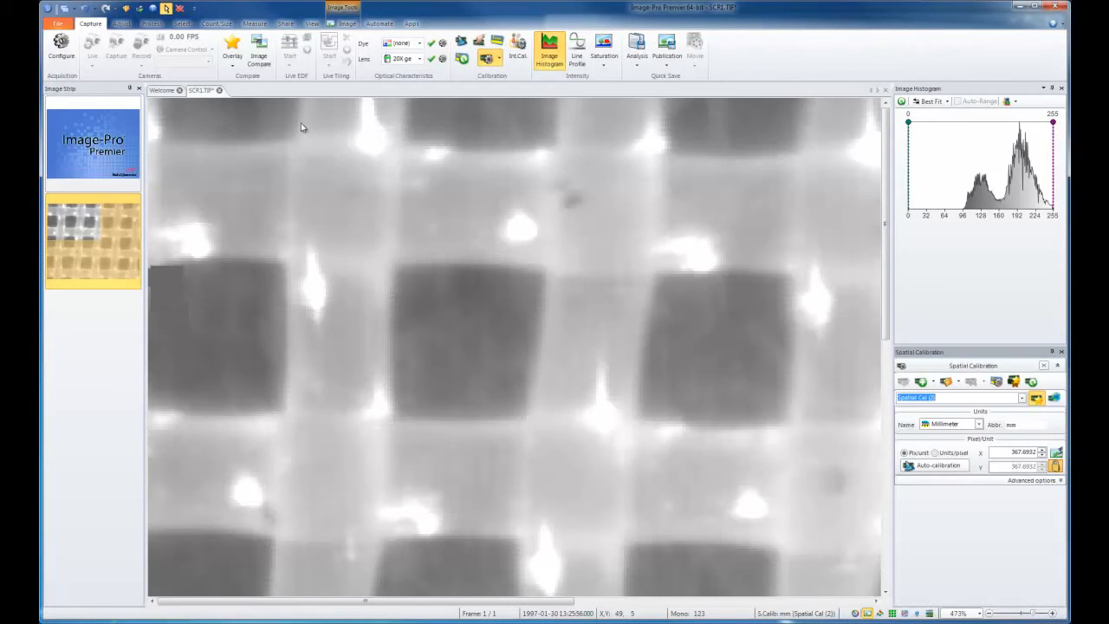
Step: Review the Quick Save choices for Analysis and Publication images, and check the Movie option
left_click(639, 68)
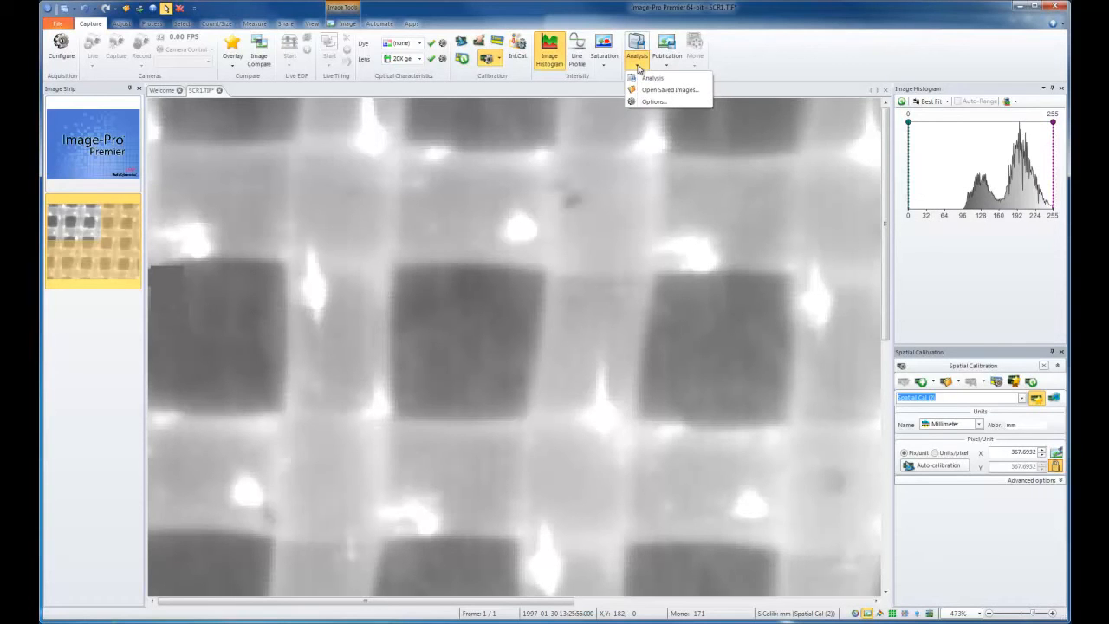
left_click(664, 68)
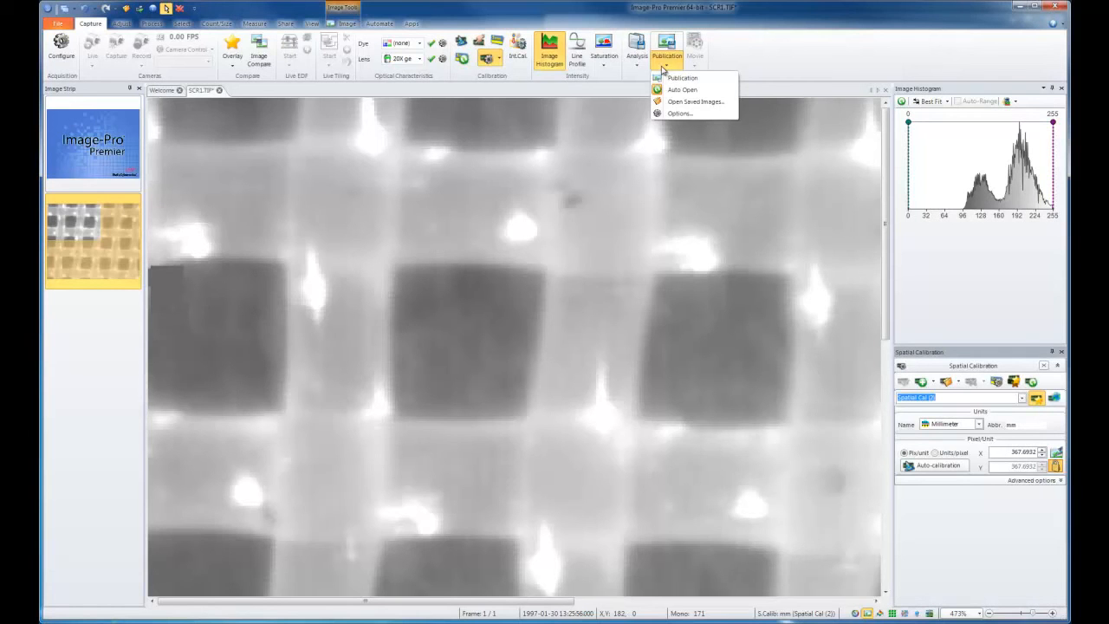
left_click(698, 68)
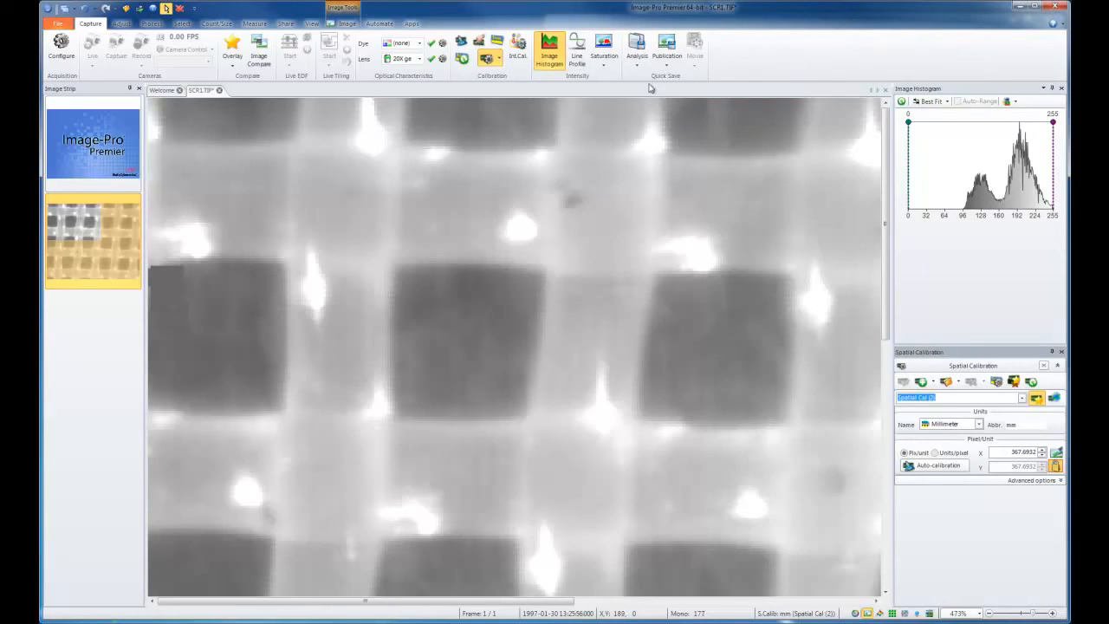
Step: Review the file commands and recent documents, and open the program's Options dialog
left_click(59, 25)
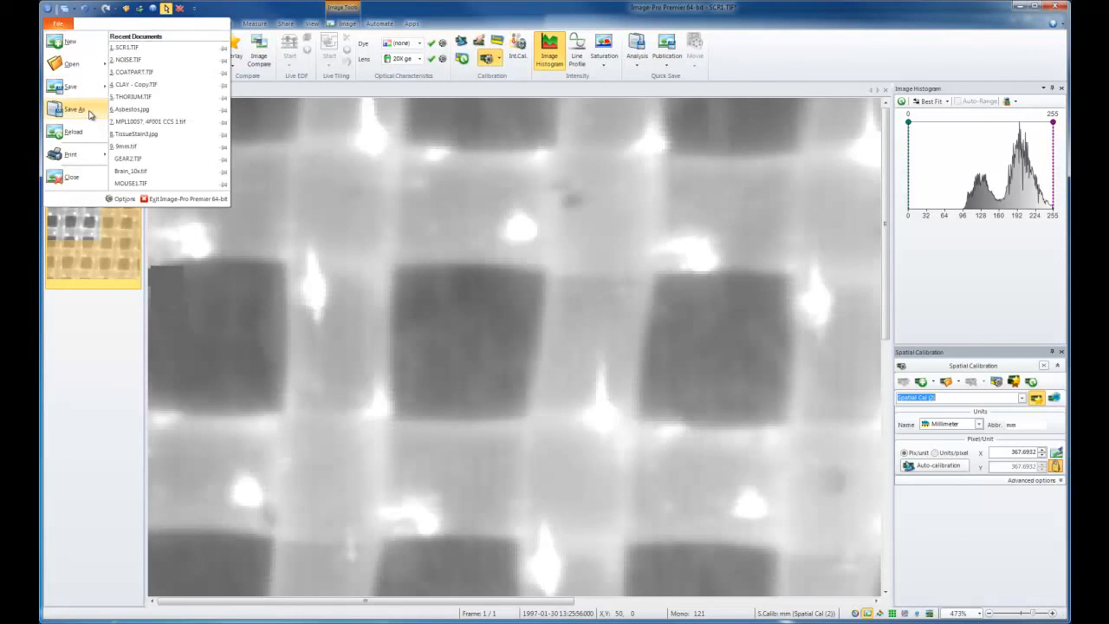
left_click(527, 300)
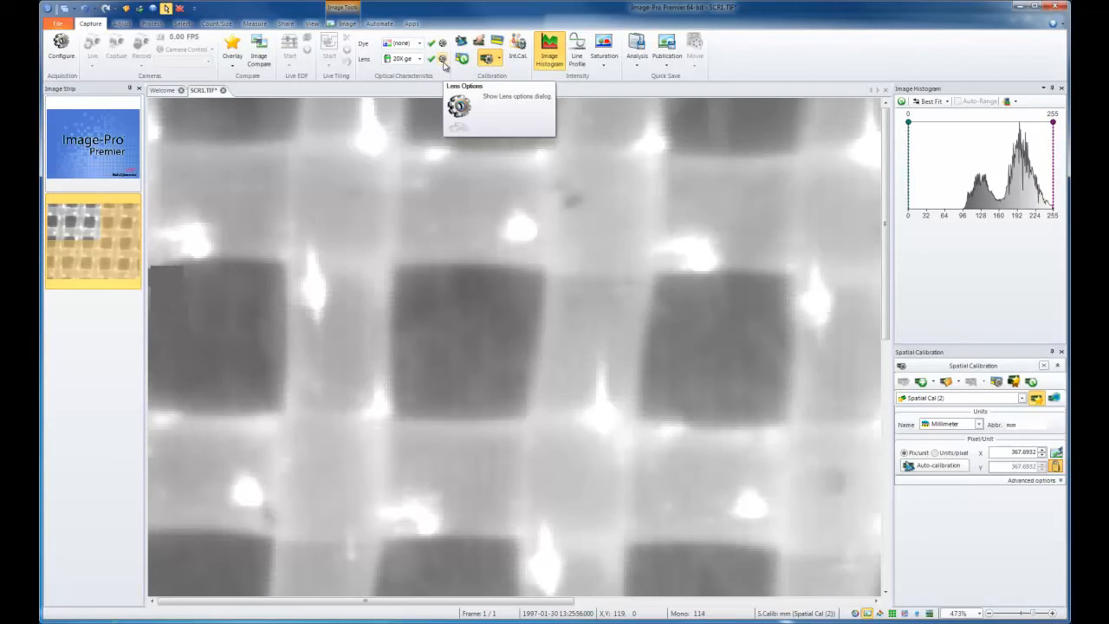
left_click(59, 25)
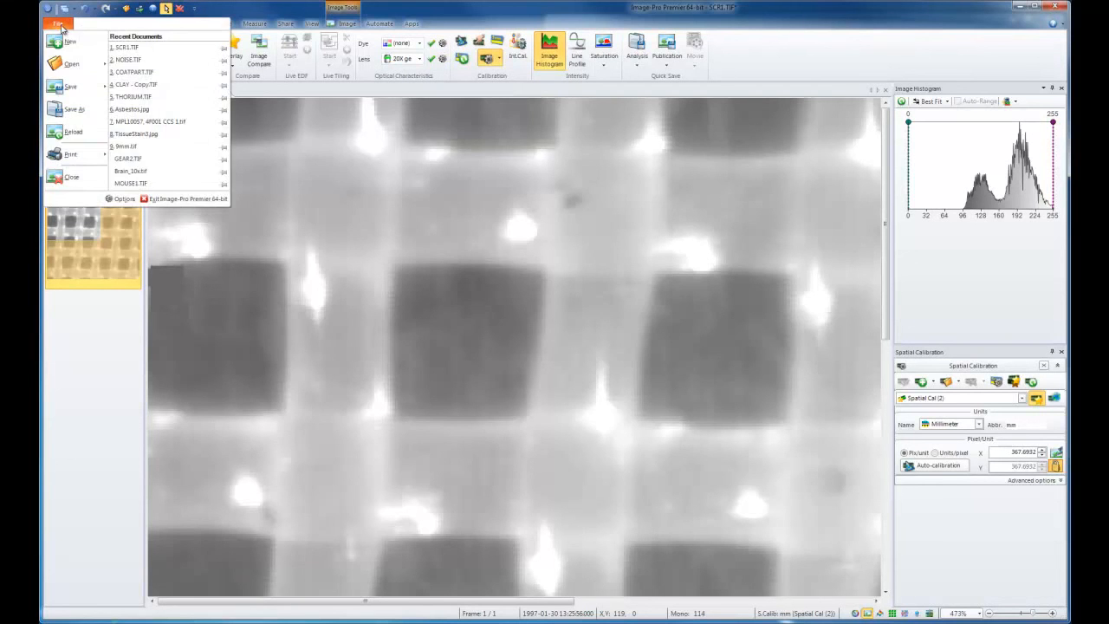
left_click(121, 199)
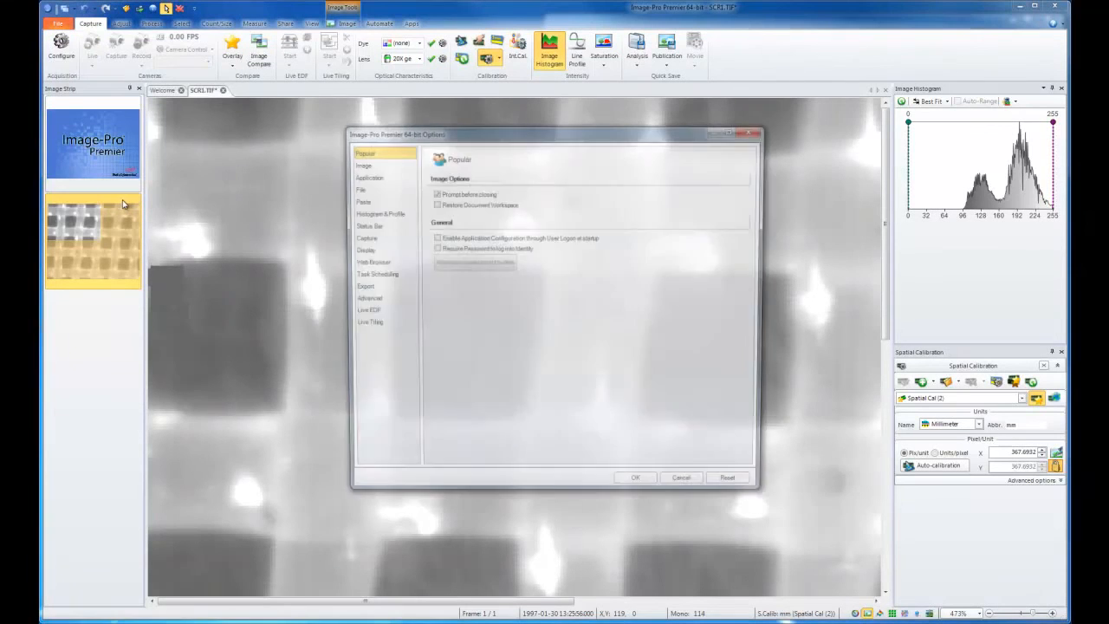